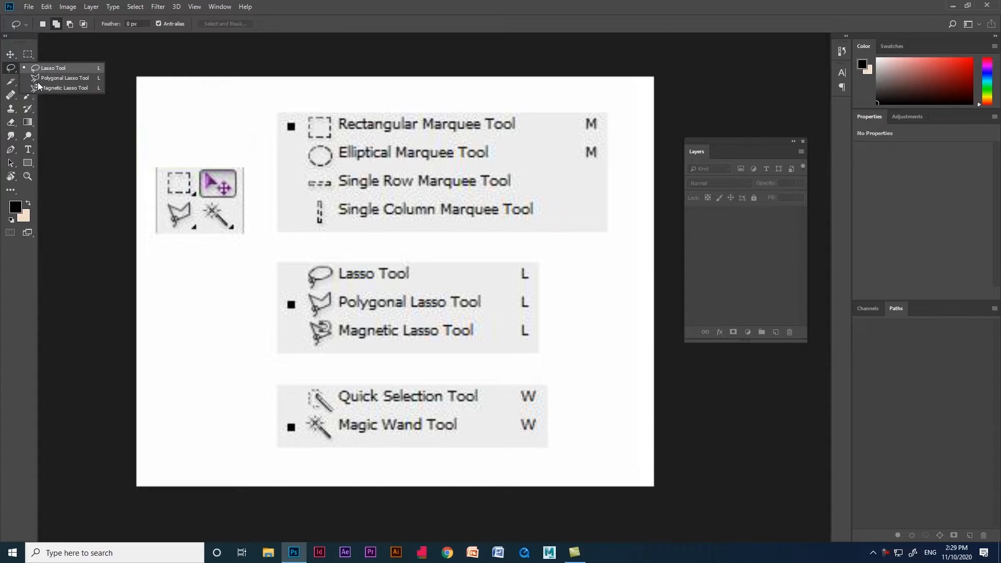
pyautogui.rightClick(12, 70)
pyautogui.click(12, 70)
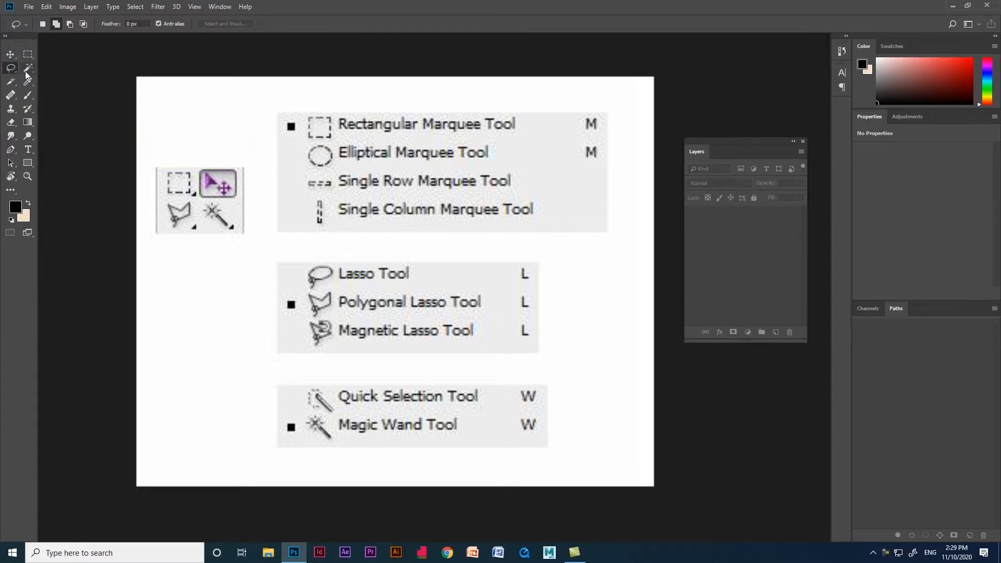
pyautogui.click(27, 71)
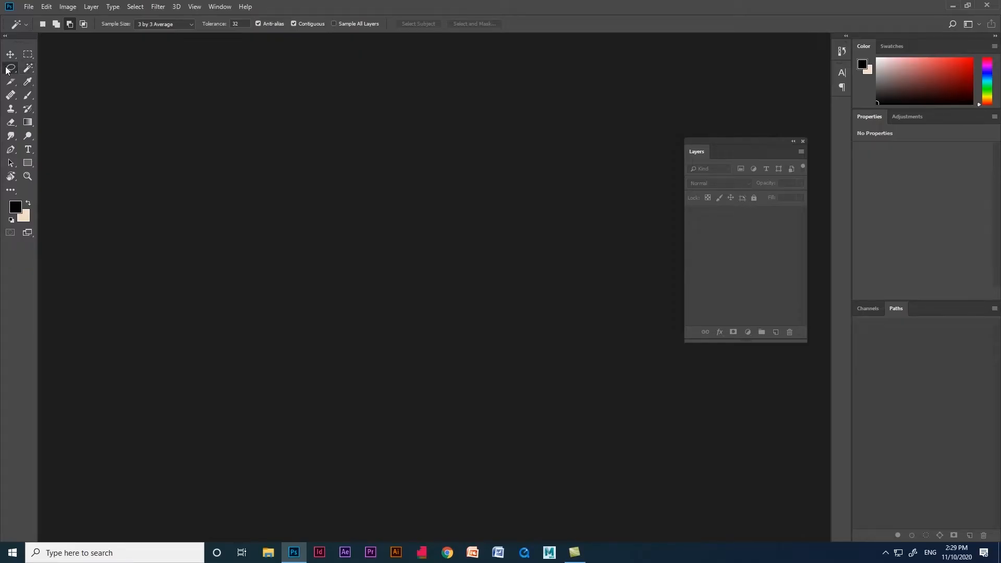
pyautogui.click(7, 68)
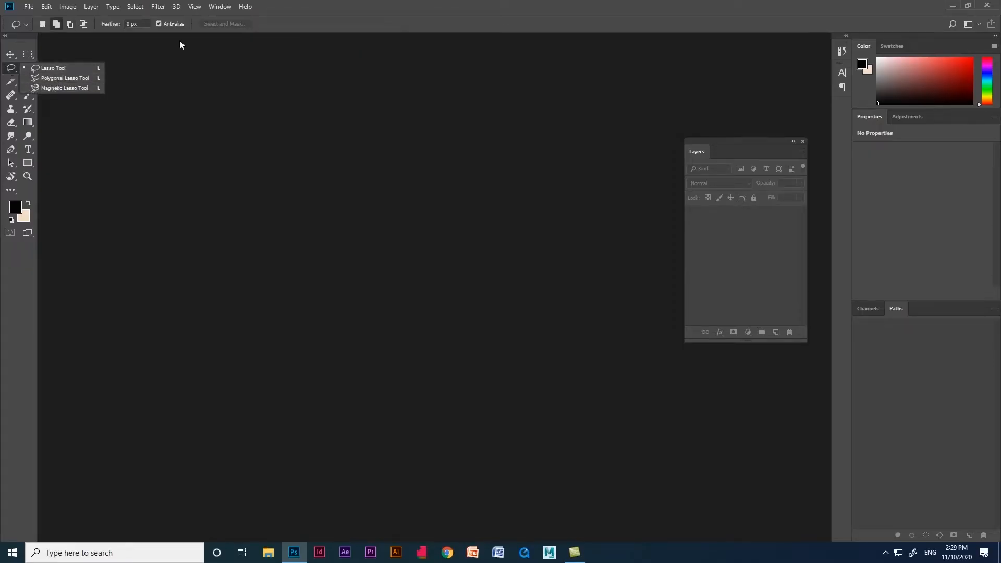
pyautogui.click(212, 7)
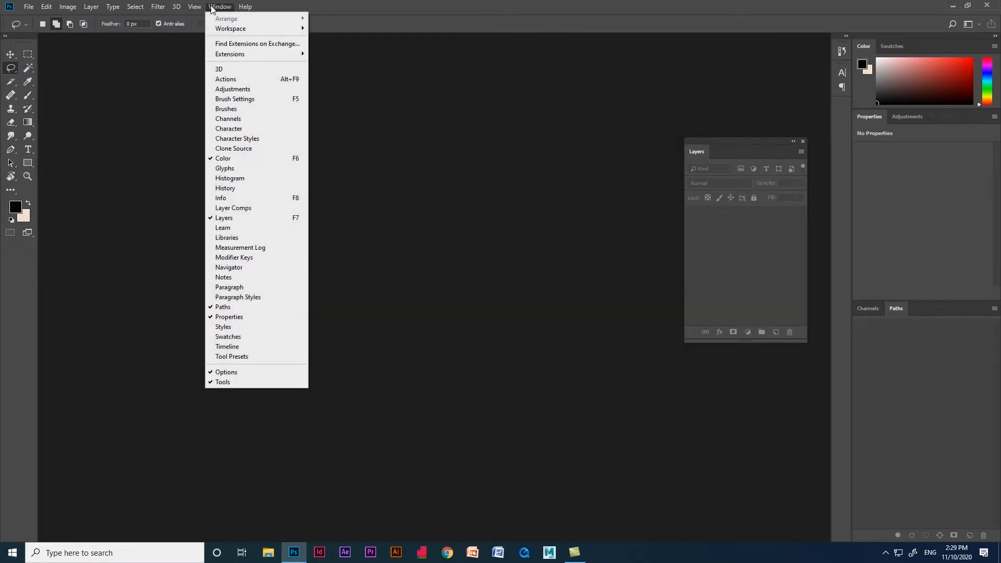
pyautogui.moveTo(230, 30)
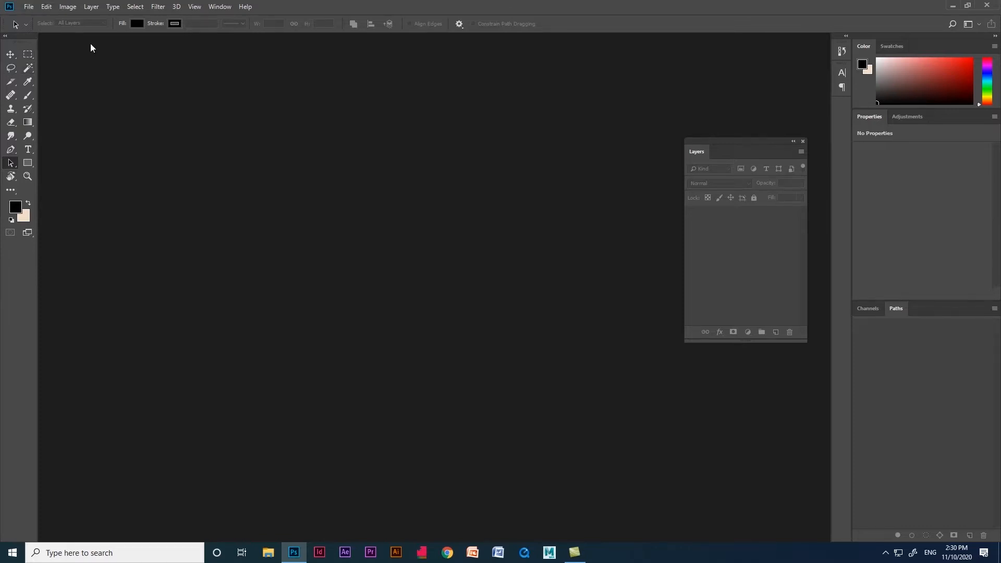
# - Open IMG_51586.jpg from the Desktop and unlock its Background layer
pyautogui.click(29, 6)
pyautogui.click(31, 24)
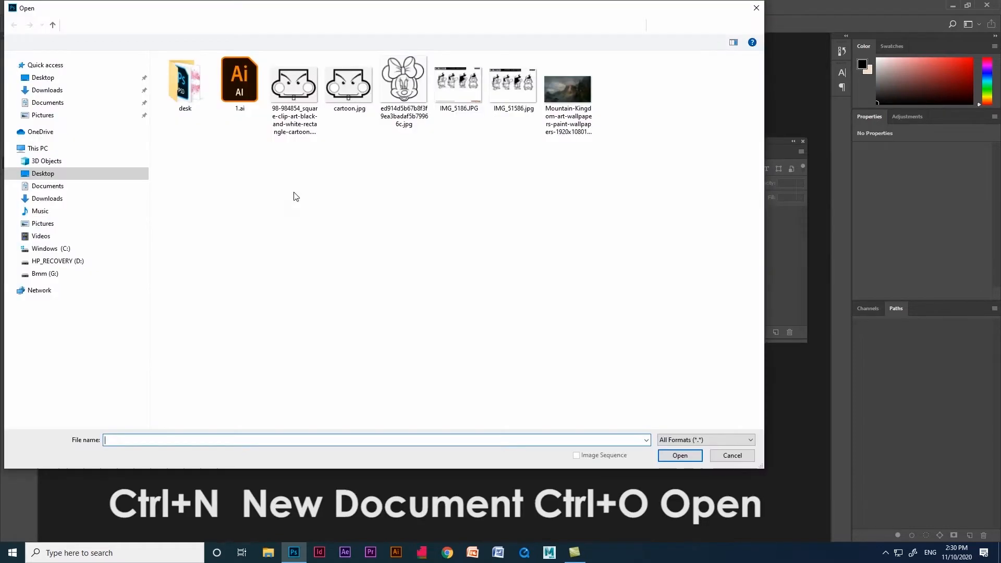
pyautogui.doubleClick(513, 86)
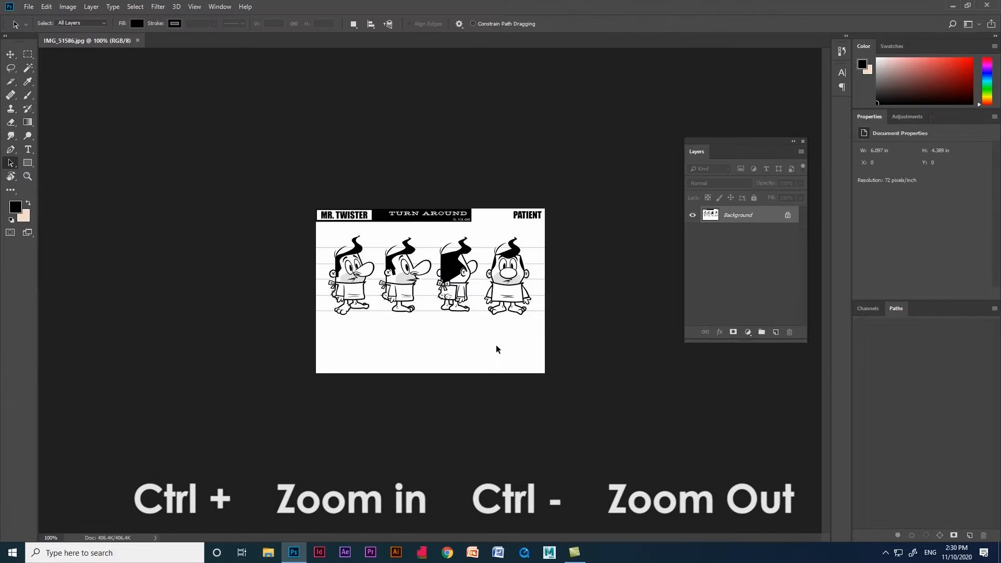
pyautogui.hotkey('ctrl', '+')
pyautogui.click(30, 6)
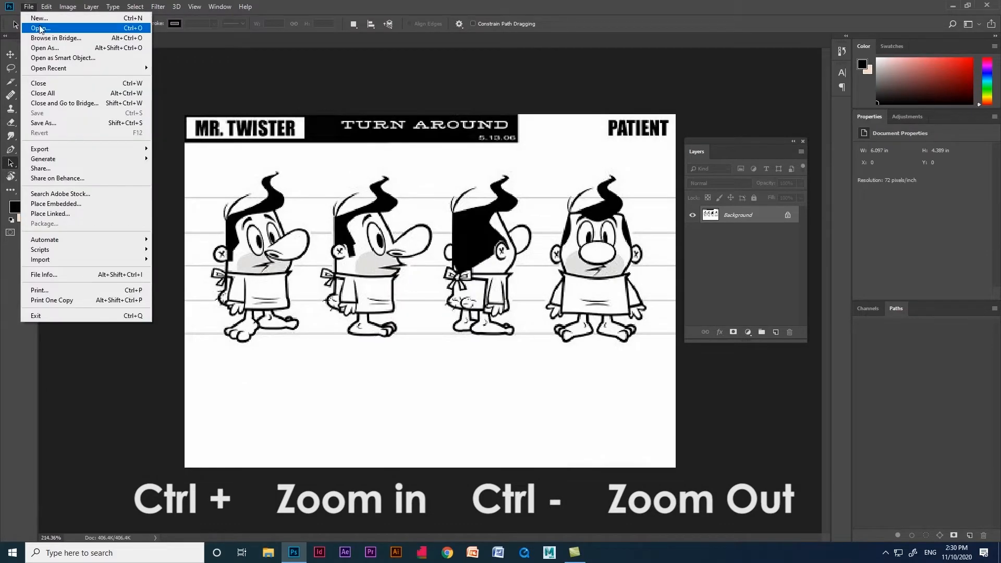
pyautogui.click(30, 7)
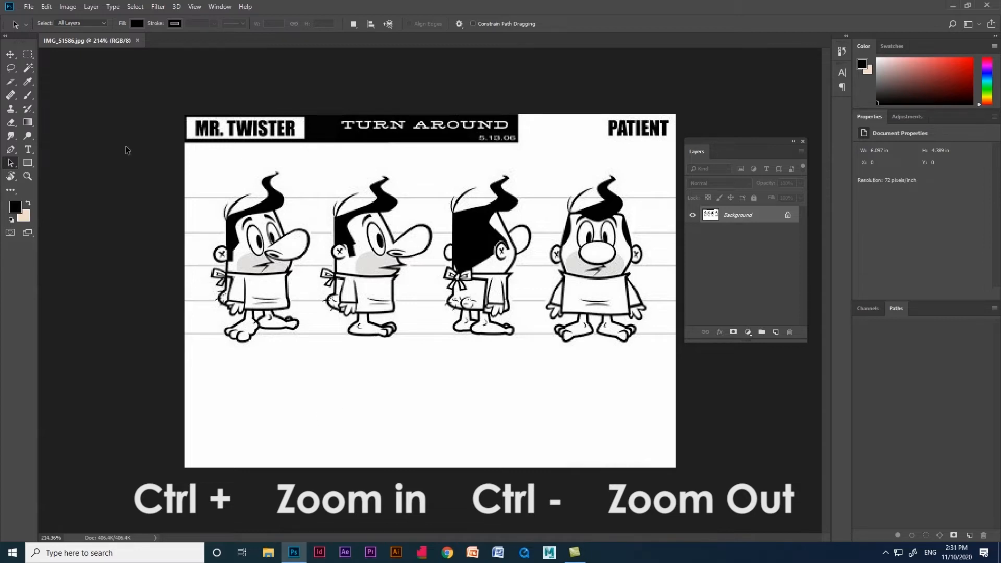
pyautogui.click(788, 217)
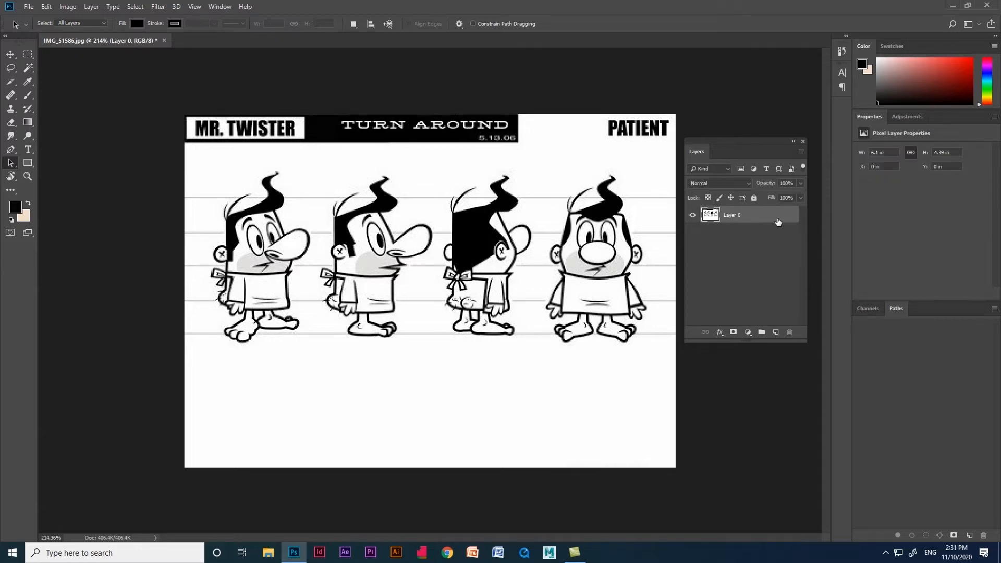
# - Select the TURN AROUND title in the black banner with the Rectangular Marquee, subtracting the 5.13.06 date from the selection
pyautogui.click(27, 54)
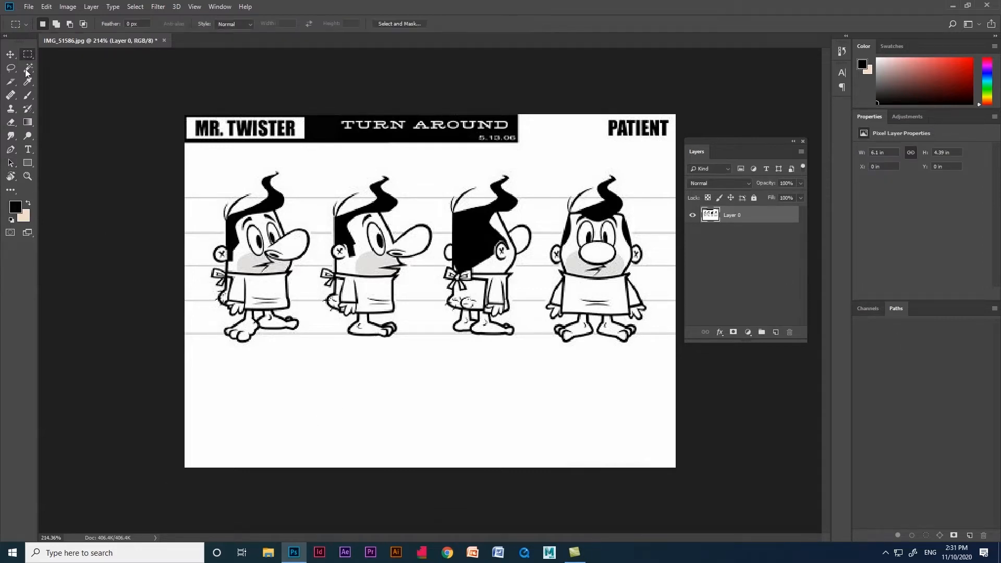
pyautogui.click(10, 68)
pyautogui.click(24, 56)
pyautogui.scroll(2, 455, 148)
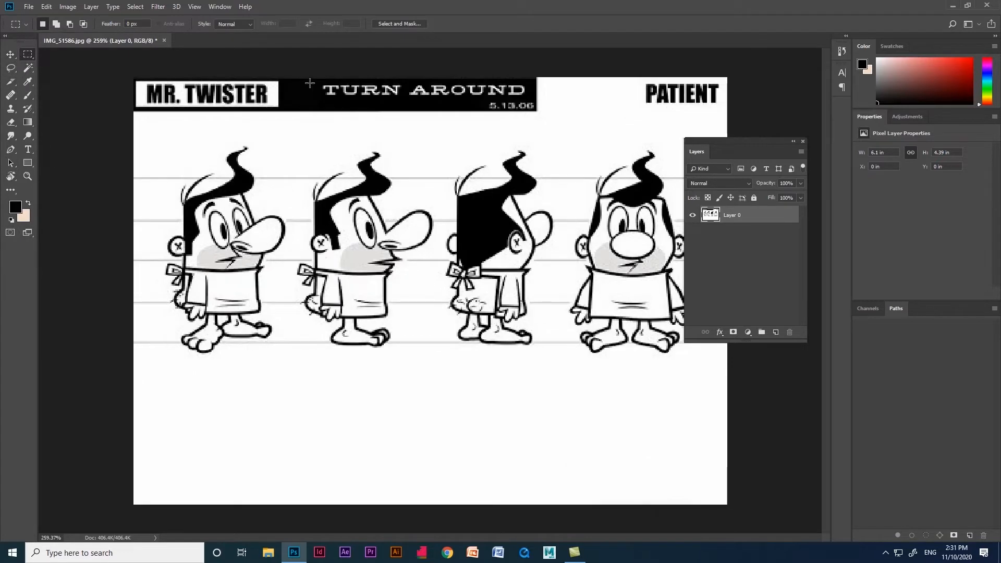
pyautogui.moveTo(312, 82); pyautogui.dragTo(537, 109)
pyautogui.moveTo(437, 102); pyautogui.dragTo(436, 107)
pyautogui.press('Up')
pyautogui.press('Up')
pyautogui.press('alt')
pyautogui.click(43, 24)
pyautogui.press('alt')
pyautogui.press('alt')
pyautogui.press('alt')
pyautogui.moveTo(546, 124); pyautogui.dragTo(469, 104)
# - Sample the banner's black with the Eyedropper and fill the selected title area with it
pyautogui.moveTo(28, 82); pyautogui.dragTo(61, 82)
pyautogui.click(268, 100)
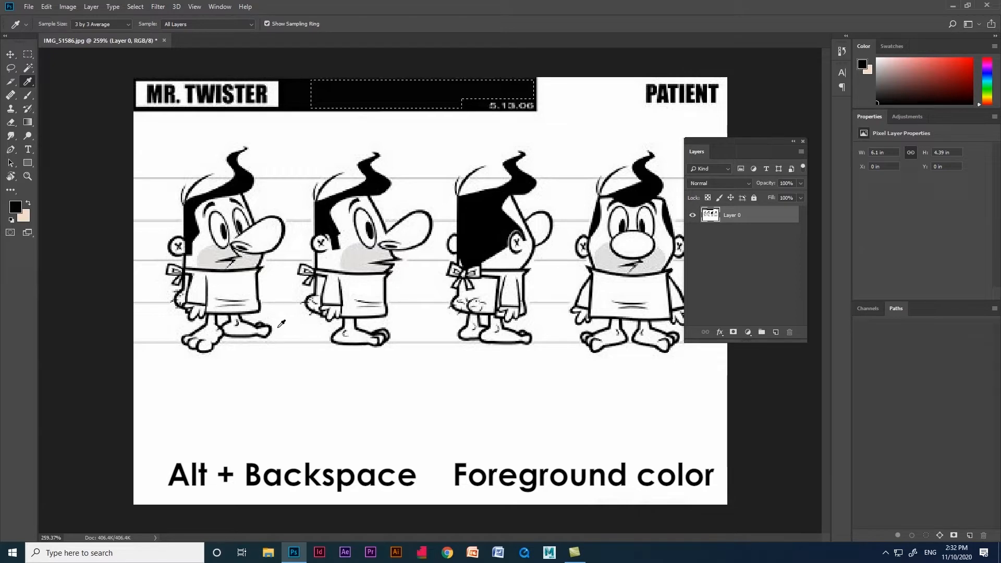
pyautogui.hotkey('ctrl', 'BackSpace')
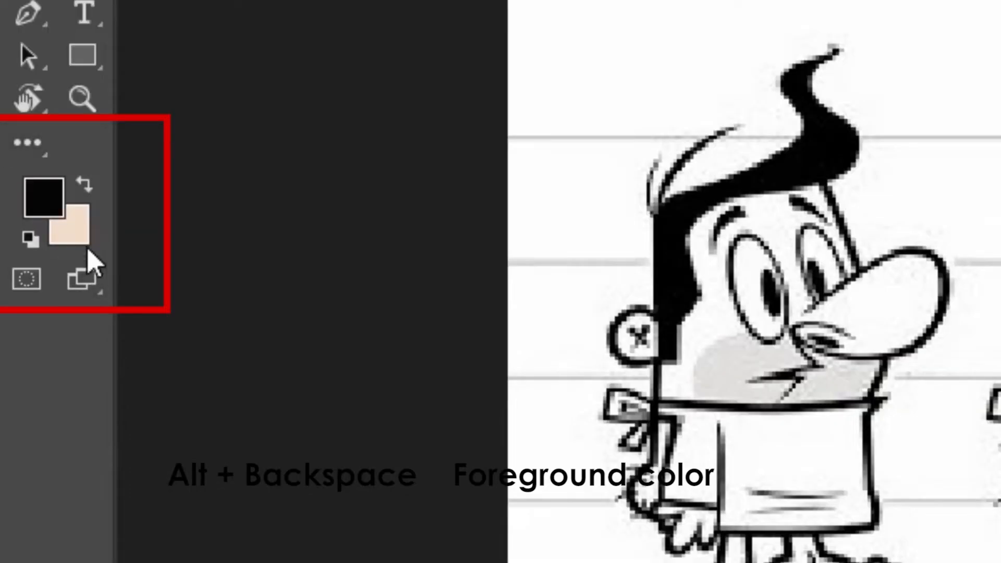
# - Swap the foreground and background colors back and forth several times
pyautogui.press('x')
pyautogui.press('x')
pyautogui.press('x')
pyautogui.press('x')
pyautogui.press('x')
pyautogui.press('x')
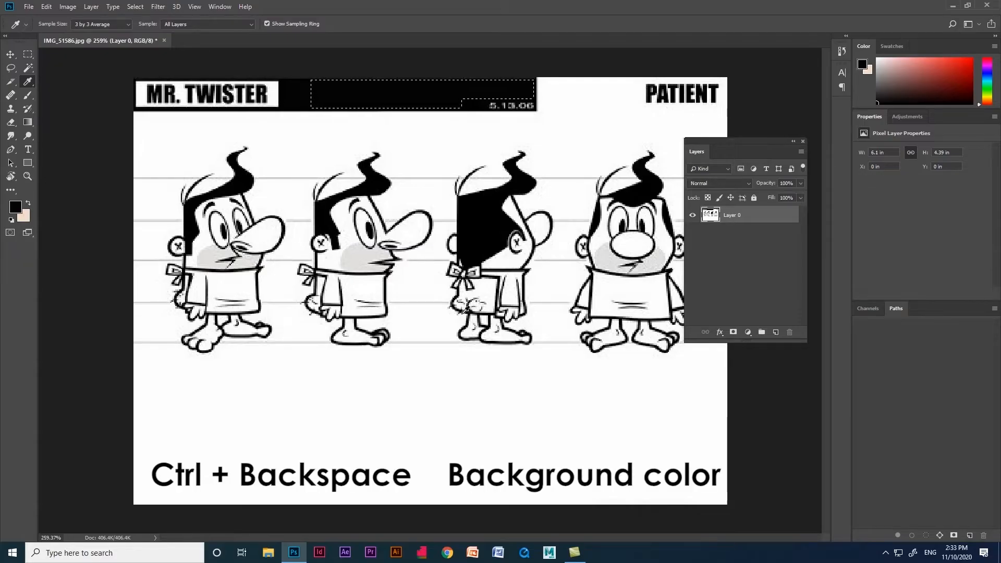
# - Deselect the title area and undo the black fill and selection steps on Layer 0
pyautogui.hotkey('ctrl', 'd')
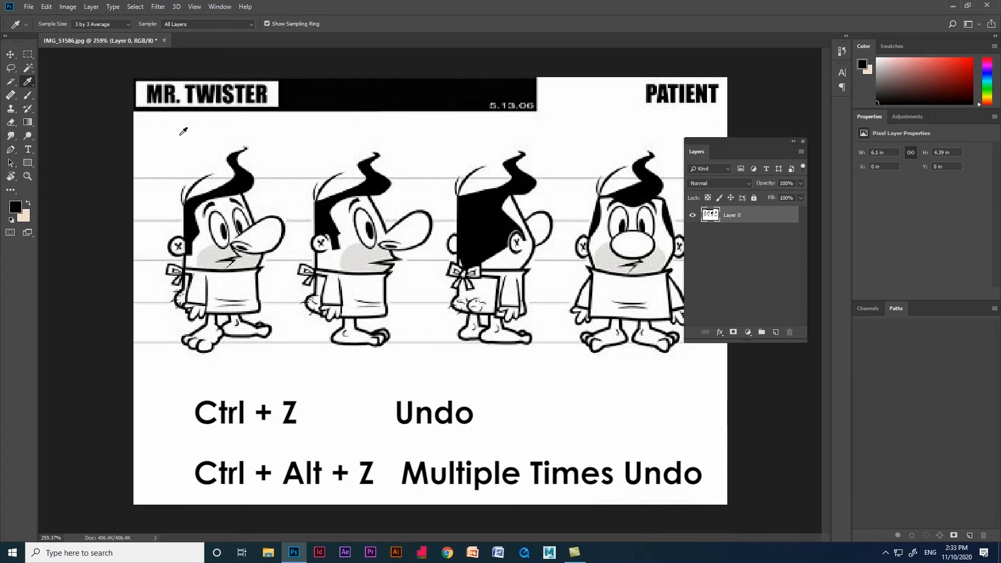
pyautogui.hotkey('ctrl', 'alt', 'z')
pyautogui.hotkey('ctrl', 'alt', 'z')
pyautogui.hotkey('ctrl', 'alt', 'z')
pyautogui.hotkey('ctrl', 'alt', 'z')
pyautogui.hotkey('ctrl', 'alt', 'z')
pyautogui.hotkey('ctrl', 'alt', 'z')
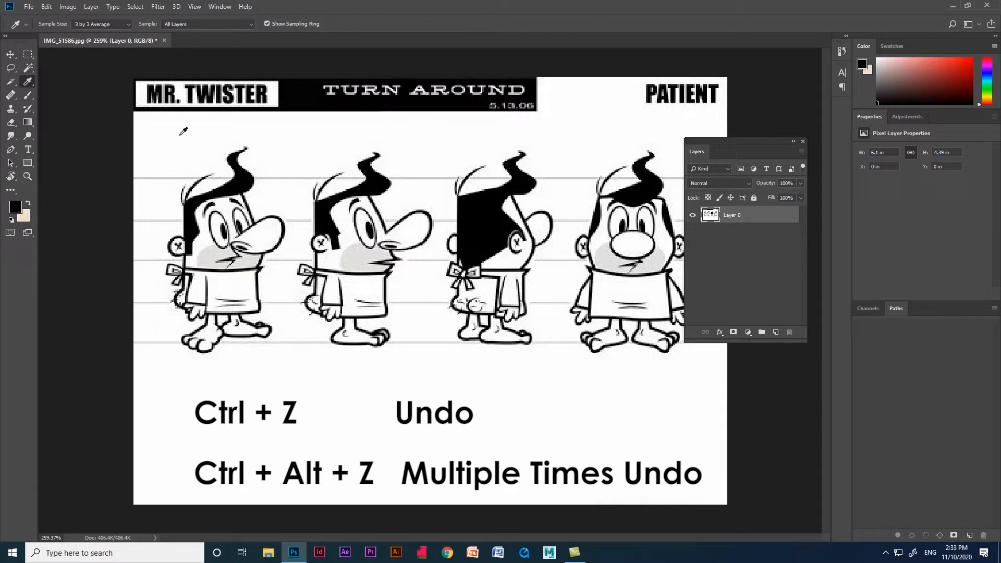
# - Add a new empty layer above Layer 0 and make it the active layer
pyautogui.press('v')
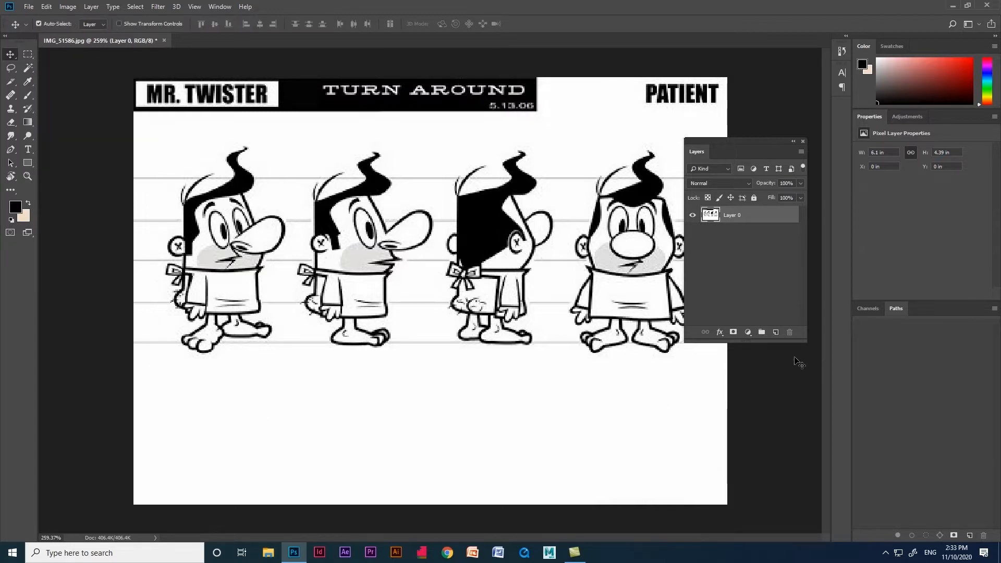
pyautogui.click(775, 333)
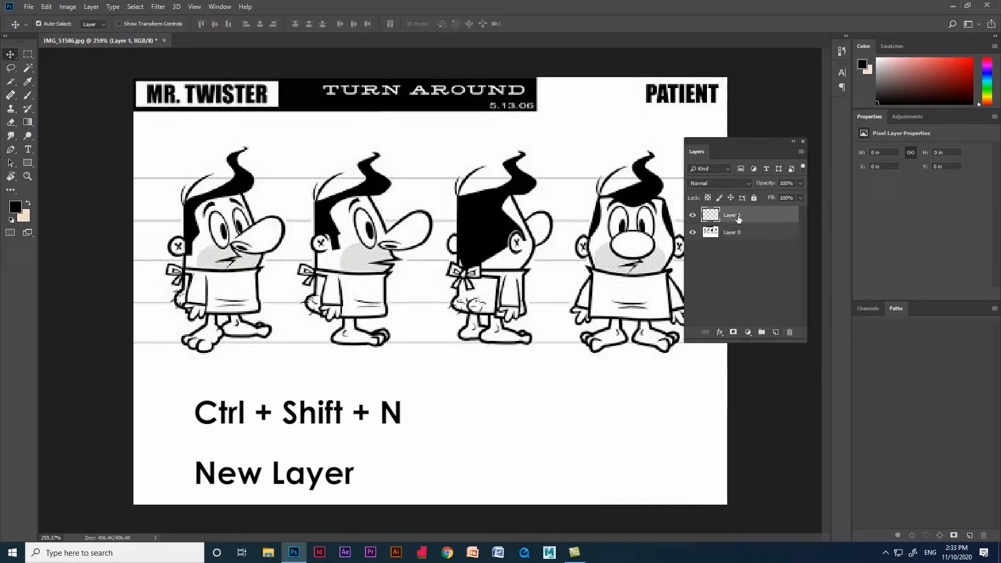
pyautogui.hotkey('ctrl', 'shift', 'n')
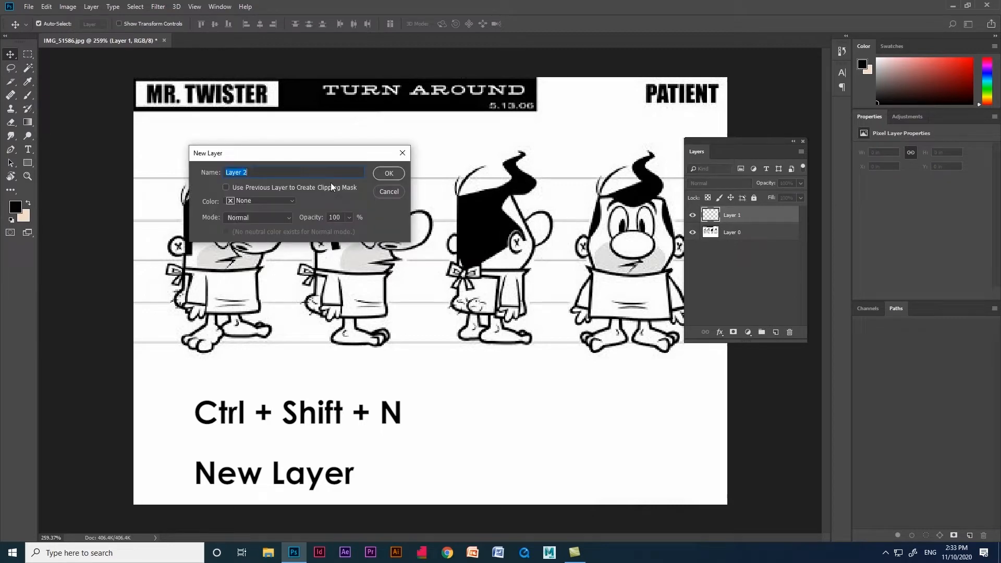
pyautogui.click(395, 198)
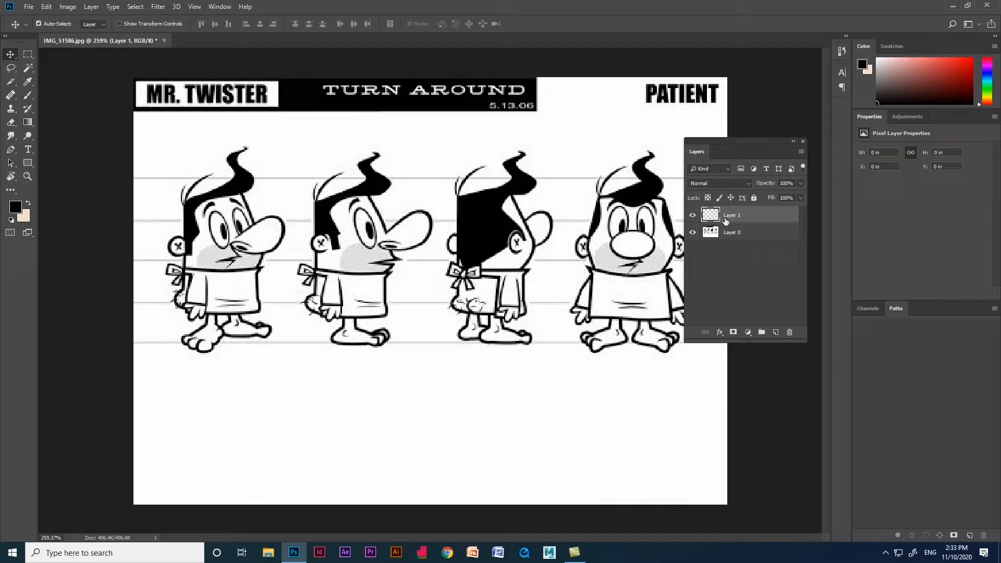
pyautogui.click(731, 234)
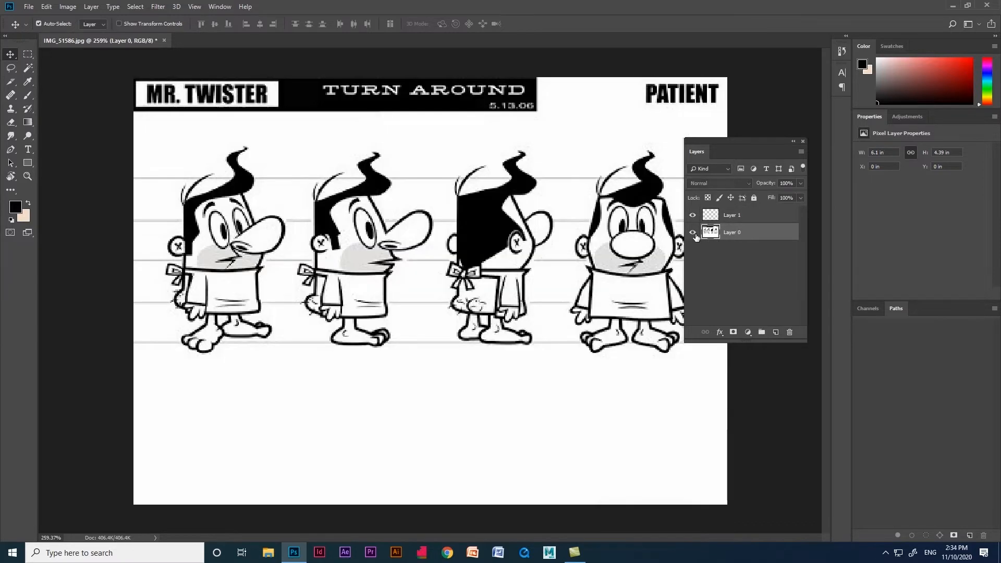
pyautogui.click(740, 219)
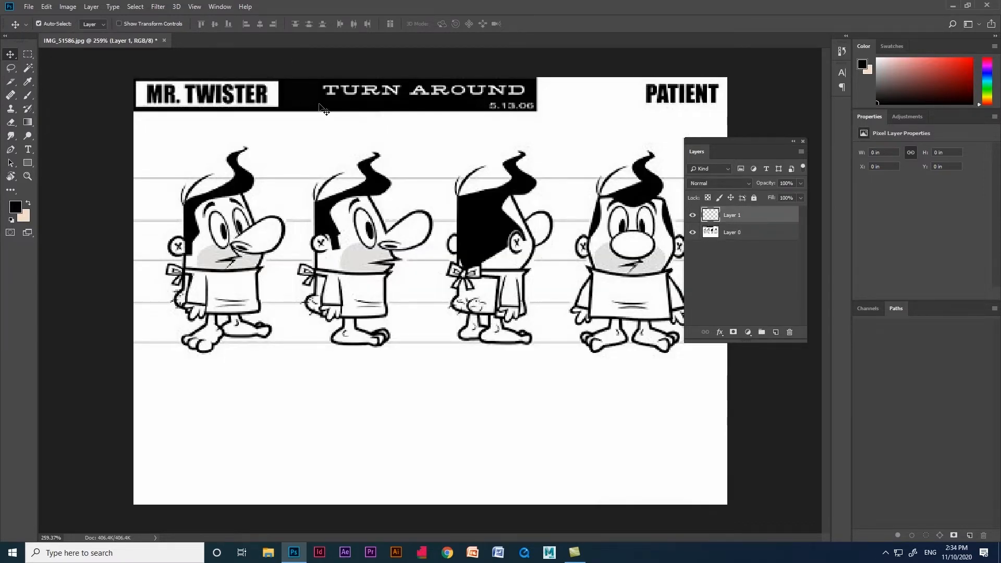
# - Select the banner area covering the TURN AROUND title and the 5.13.06 date with the Rectangular Marquee
pyautogui.click(29, 54)
pyautogui.click(68, 55)
pyautogui.moveTo(316, 80); pyautogui.dragTo(535, 110)
pyautogui.scroll(3, 537, 112)
pyautogui.scroll(-3, 547, 85)
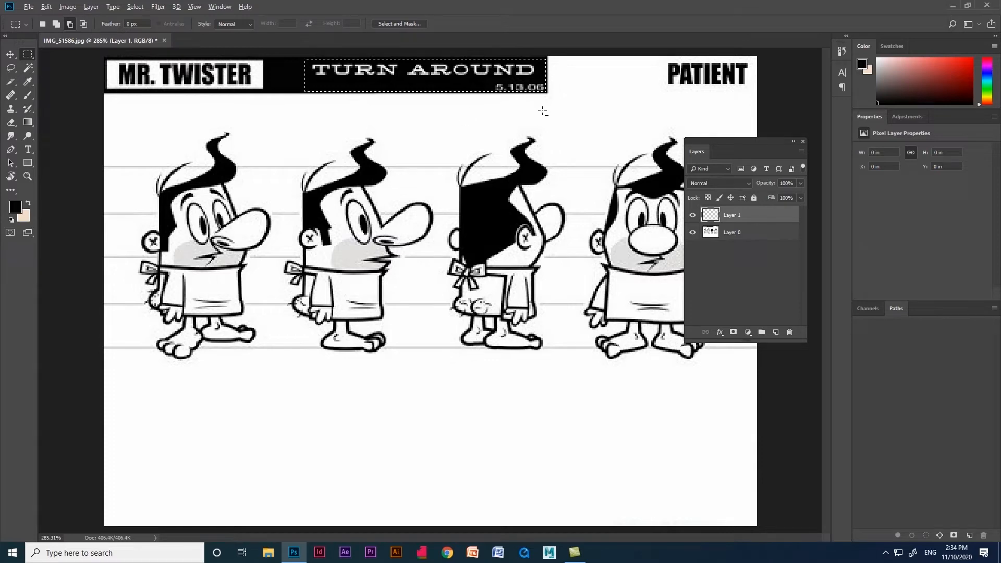
pyautogui.moveTo(552, 106); pyautogui.dragTo(481, 81)
pyautogui.click(54, 24)
pyautogui.moveTo(473, 81); pyautogui.dragTo(536, 97)
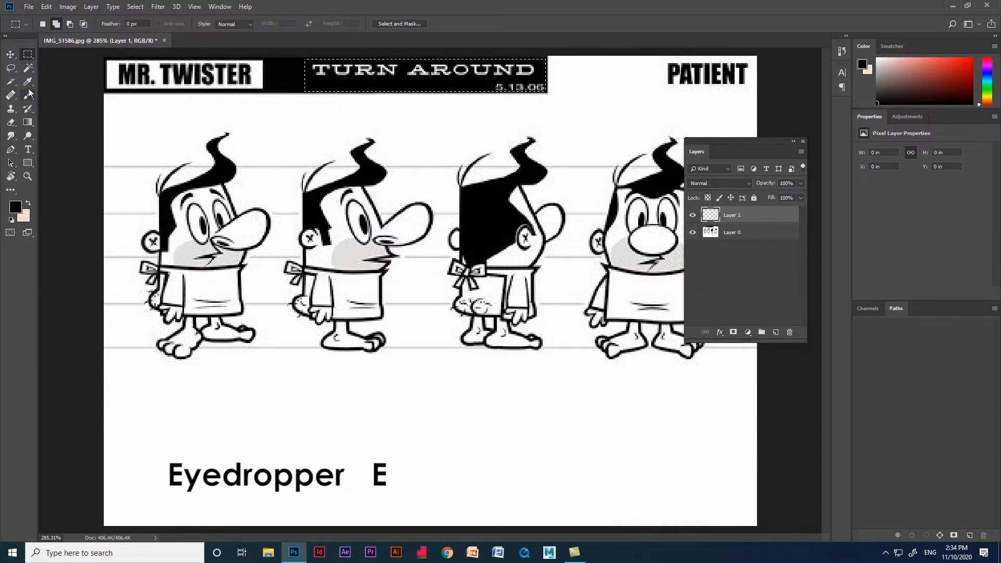
# - Fill the selected banner area on Layer 1 with the black foreground color and deselect it
pyautogui.hotkey('alt', 'BackSpace')
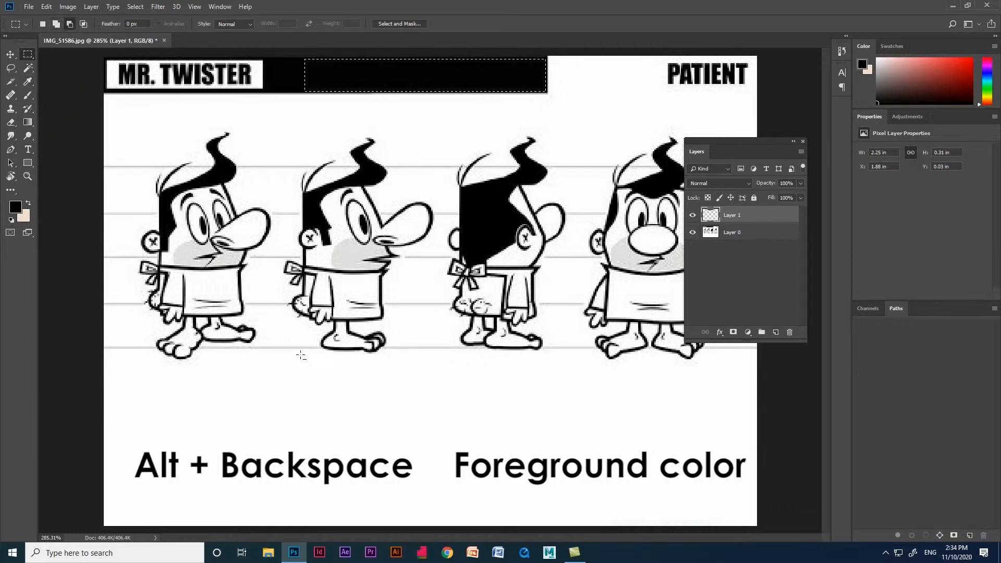
pyautogui.click(316, 75)
pyautogui.press('v')
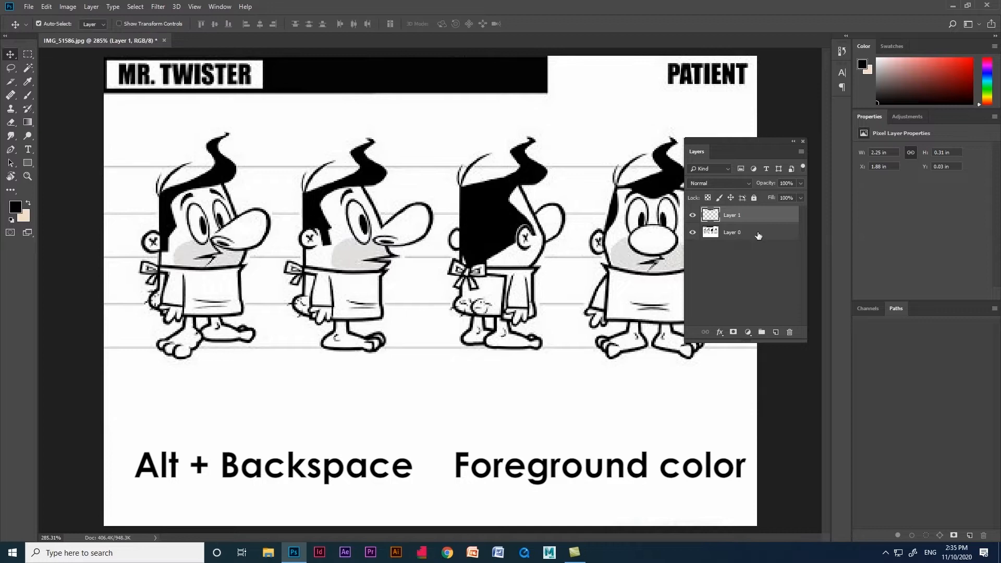
# - Toggle the visibility of Layer 1 repeatedly to compare the banner with and without the black fill
pyautogui.click(693, 216)
pyautogui.click(693, 215)
pyautogui.click(693, 215)
pyautogui.click(693, 215)
pyautogui.click(693, 215)
pyautogui.click(693, 215)
pyautogui.click(693, 216)
pyautogui.click(693, 215)
pyautogui.click(693, 216)
pyautogui.click(693, 216)
pyautogui.click(693, 215)
pyautogui.click(693, 216)
pyautogui.scroll(-2, 374, 284)
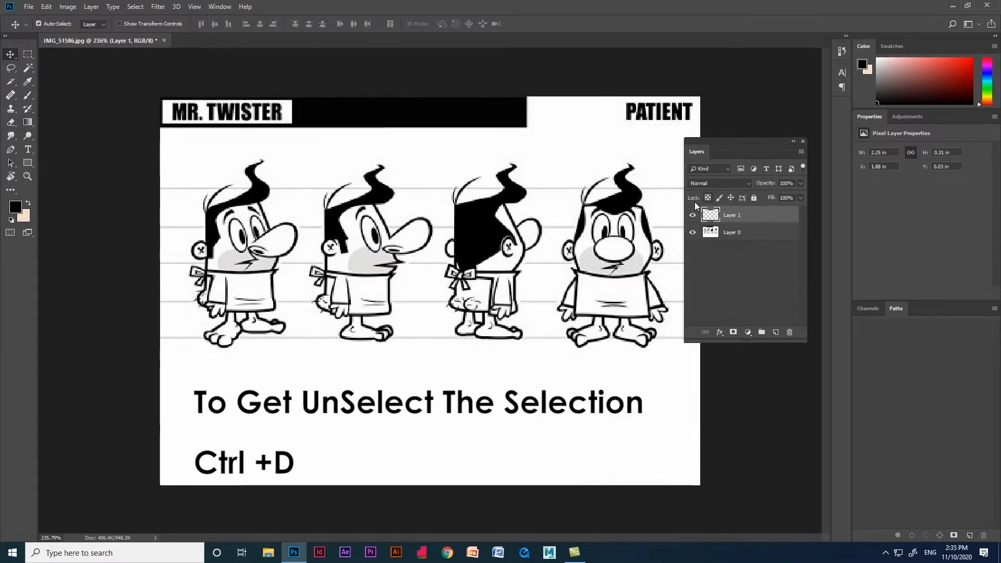
pyautogui.click(693, 216)
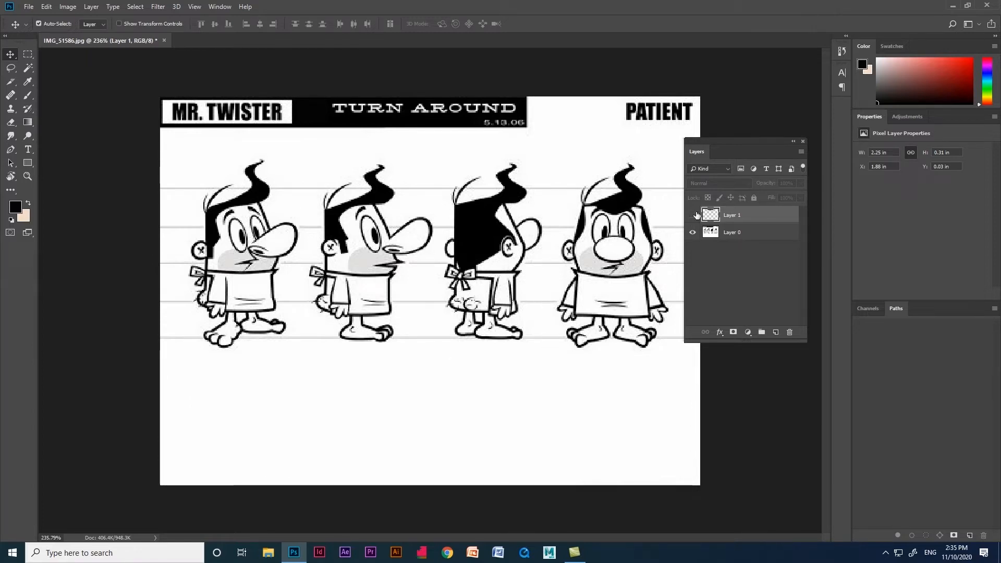
pyautogui.click(694, 215)
pyautogui.click(693, 216)
pyautogui.click(693, 216)
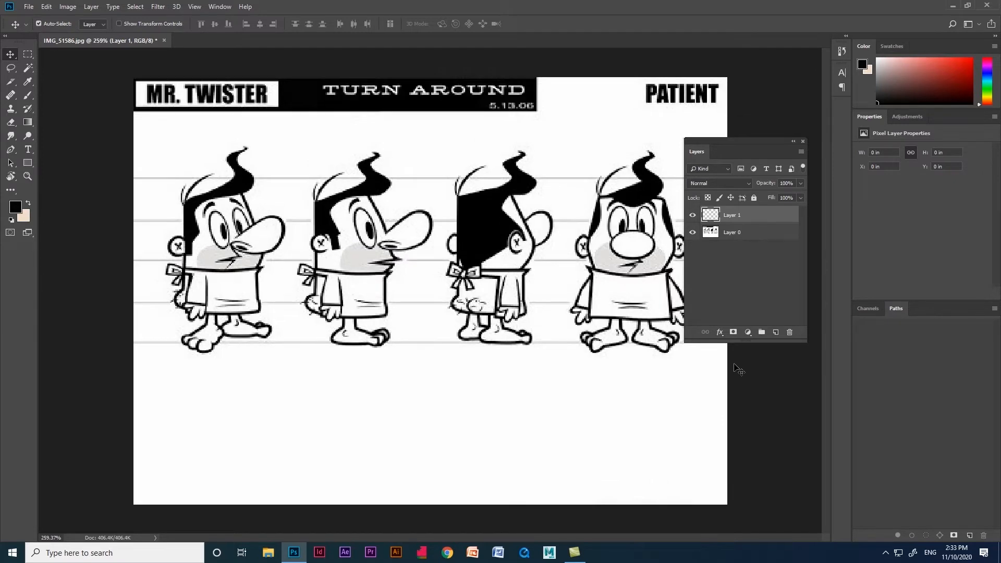
pyautogui.hotkey('ctrl', 'shift', 'n')
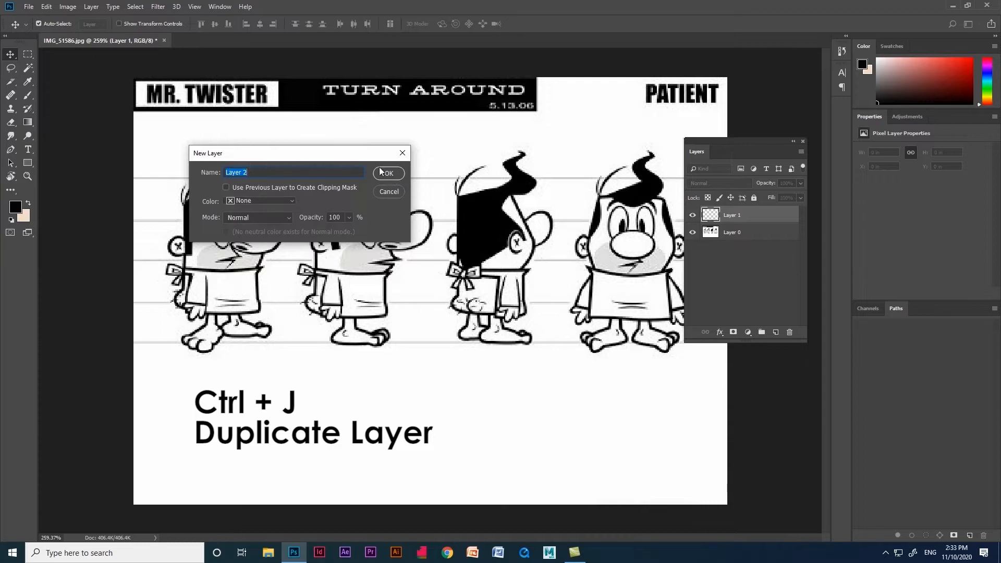
pyautogui.click(393, 193)
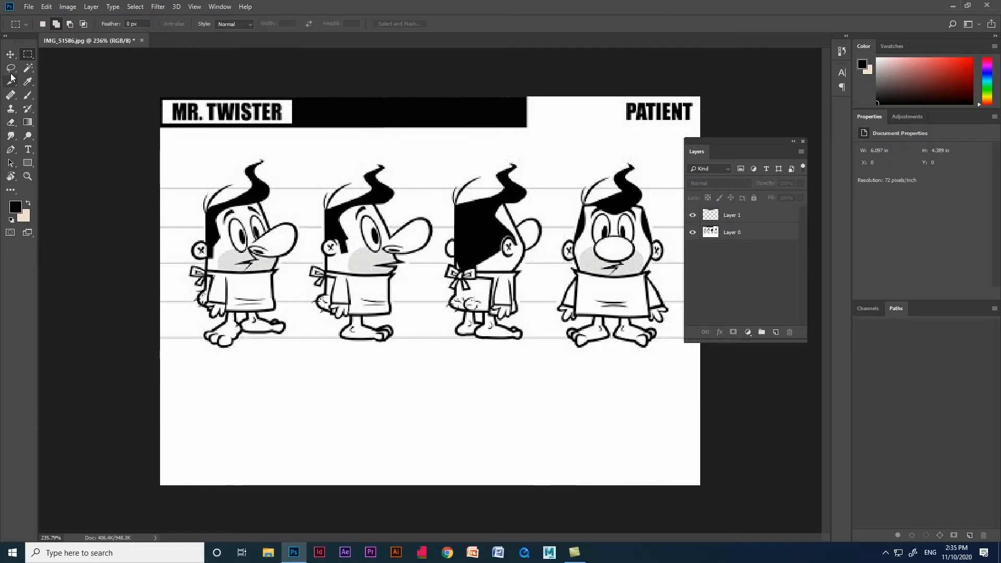
pyautogui.click(12, 69)
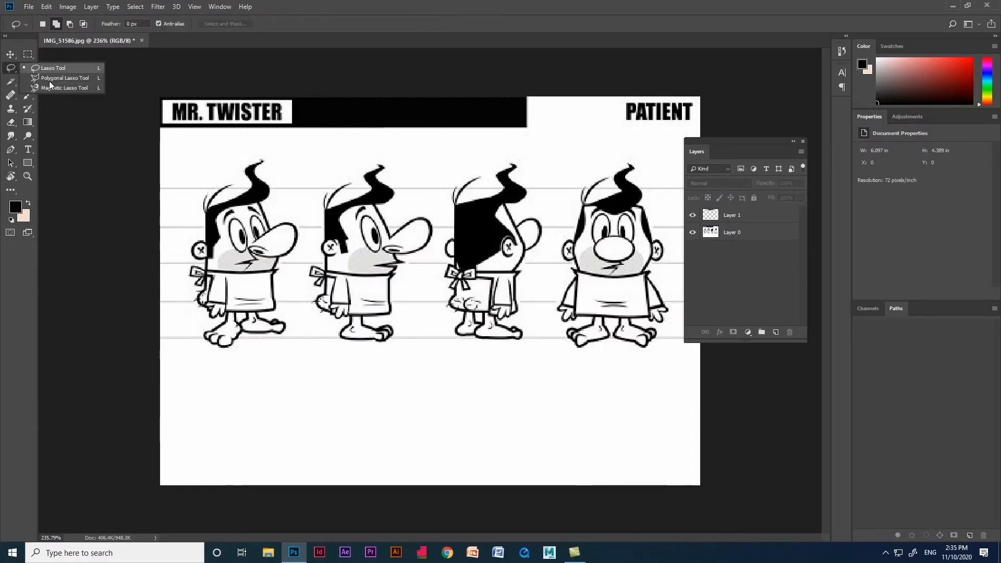
pyautogui.click(52, 69)
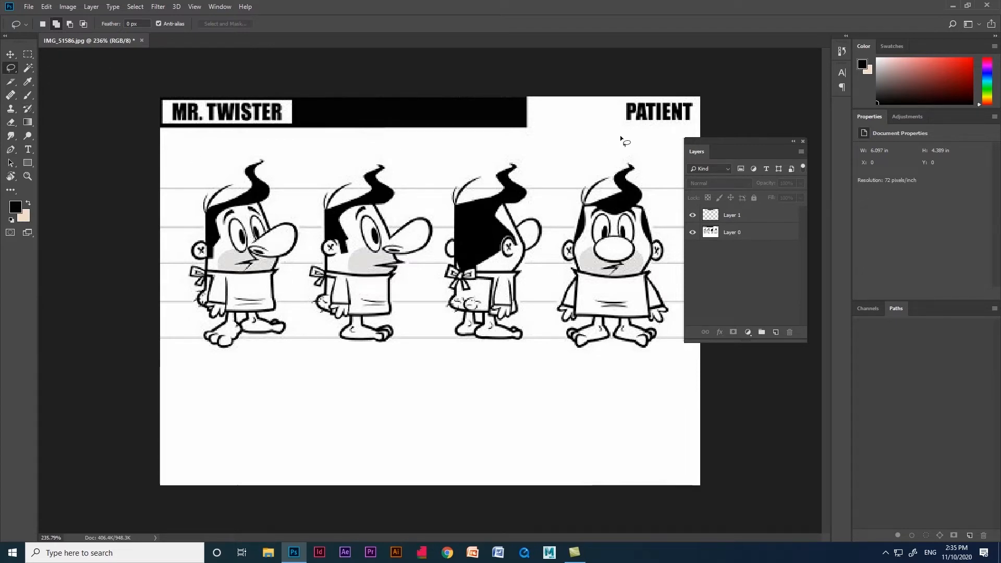
pyautogui.click(28, 55)
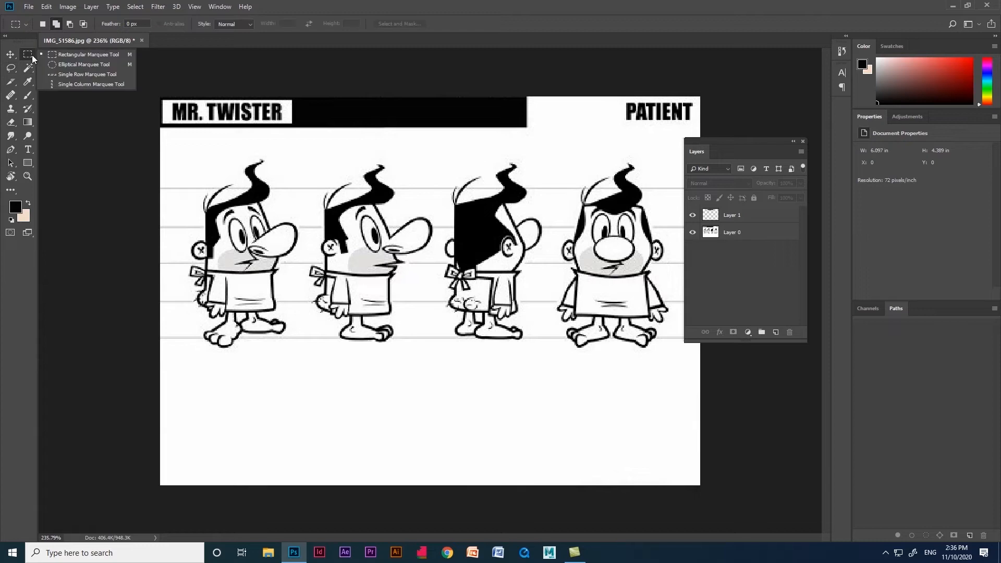
# - Add a new empty layer above Layer 1 and draw a freehand Lasso selection around the PATIENT title
pyautogui.hotkey('ctrl', 'alt', 'shift', 'n')
pyautogui.click(9, 71)
pyautogui.click(53, 69)
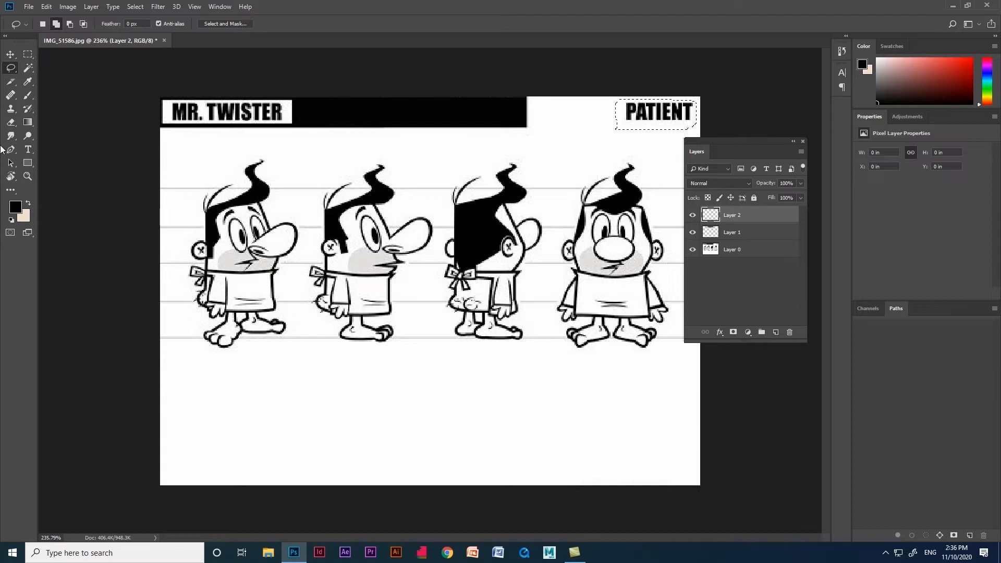
# - Sample the page's white as the foreground color, fill the selection around PATIENT with it on Layer 2, and deselect
pyautogui.click(28, 82)
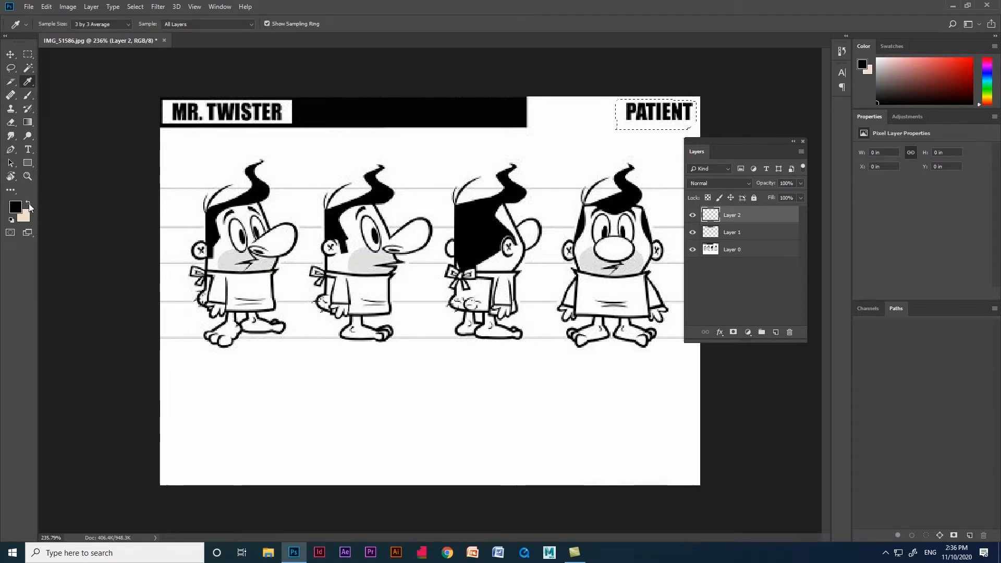
pyautogui.click(29, 204)
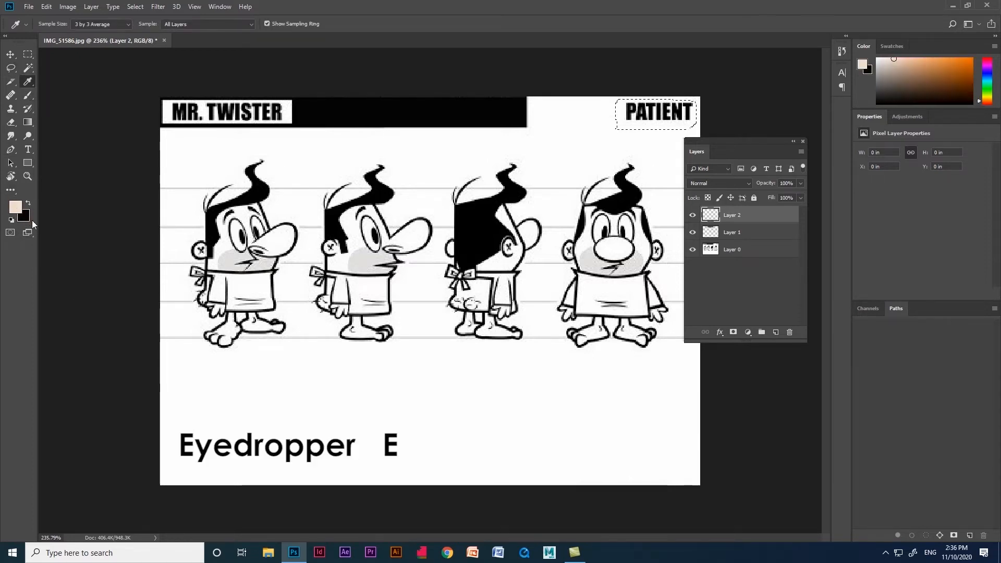
pyautogui.click(600, 130)
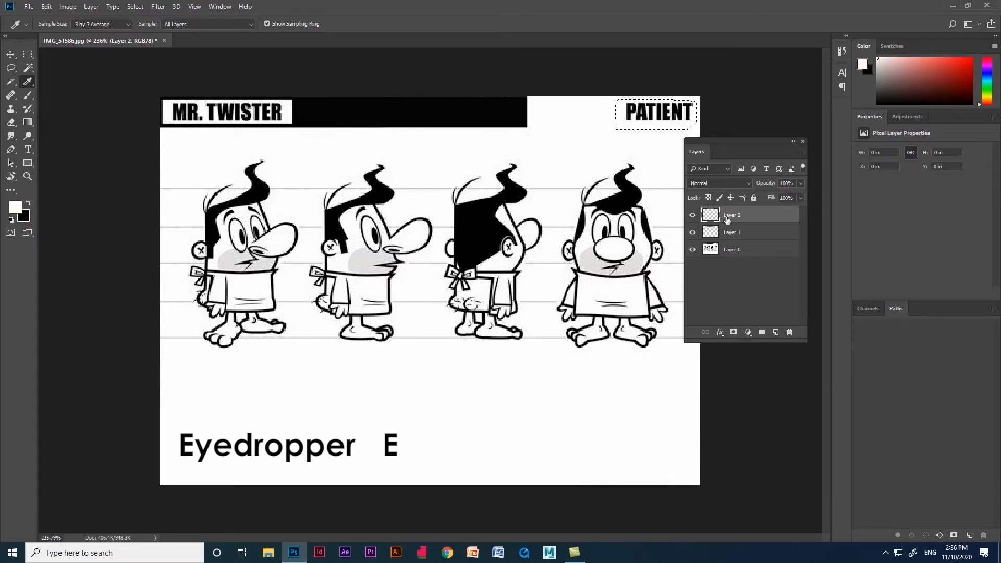
pyautogui.hotkey('alt', 'BackSpace')
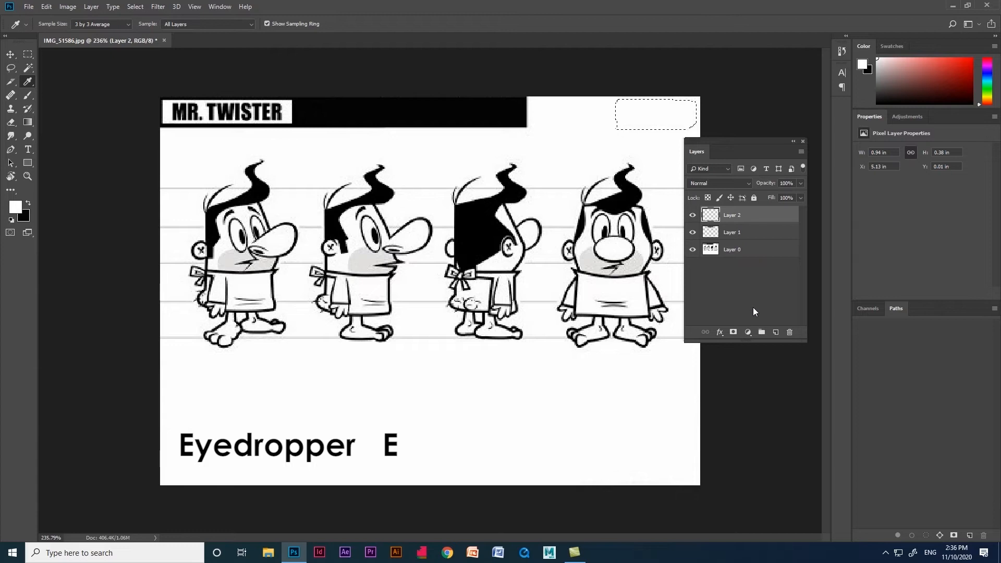
pyautogui.hotkey('ctrl', 'd')
# - Toggle the visibility of Layer 2 and Layer 1 to compare the titles with and without their cover fills
pyautogui.click(687, 219)
pyautogui.click(687, 219)
pyautogui.click(687, 219)
pyautogui.click(687, 219)
pyautogui.click(692, 237)
pyautogui.click(692, 238)
pyautogui.click(693, 238)
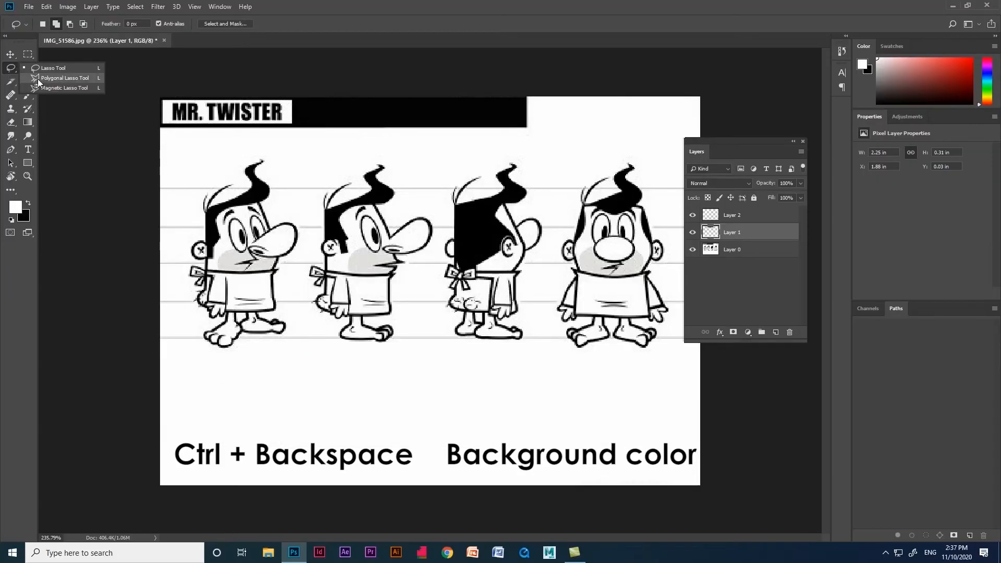
# - Outline the whole black MR. TWISTER banner with the Polygonal Lasso
pyautogui.click(79, 68)
pyautogui.rightClick(10, 68)
pyautogui.click(78, 78)
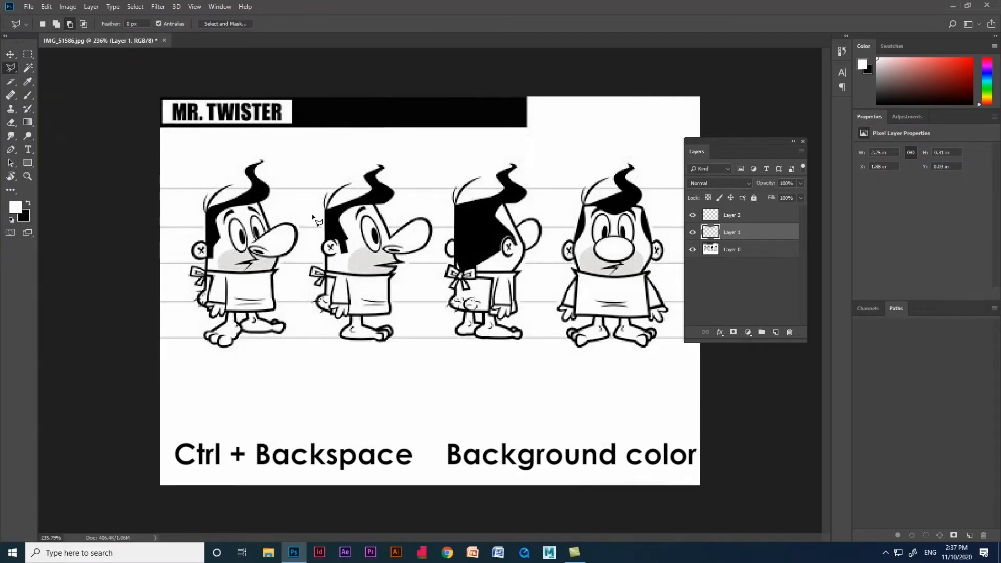
pyautogui.scroll(5, 171, 155)
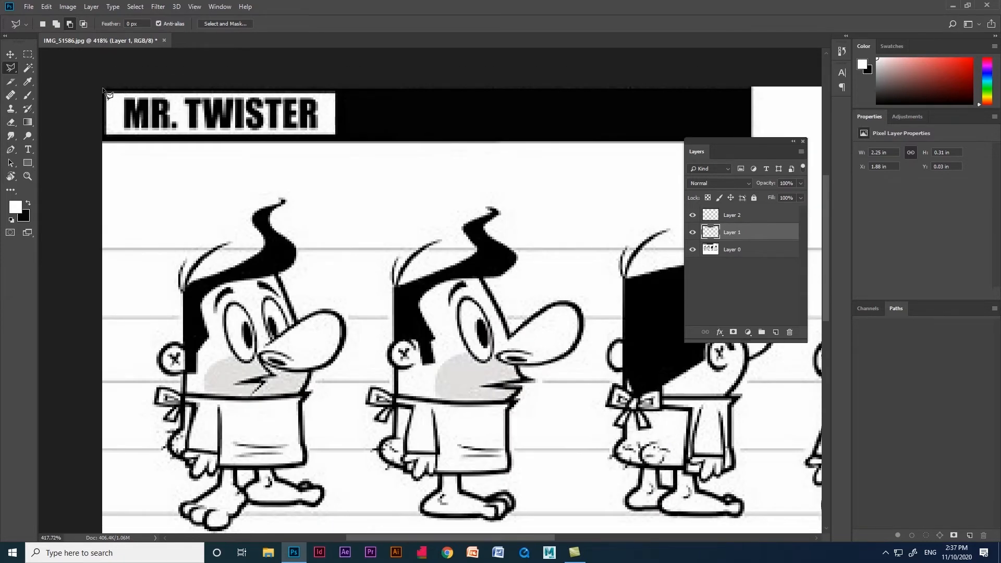
pyautogui.click(103, 89)
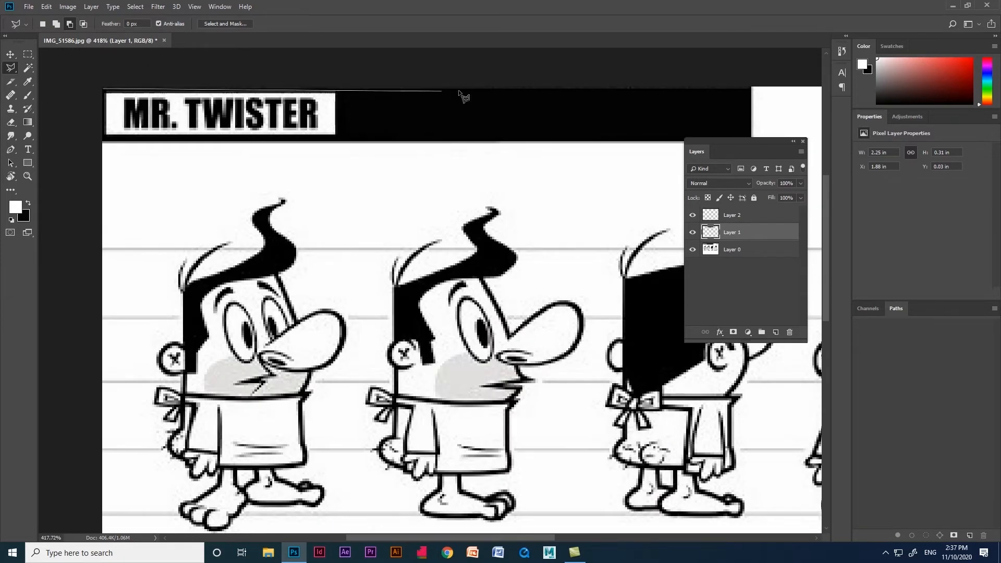
pyautogui.click(750, 143)
pyautogui.click(107, 92)
pyautogui.scroll(-4, 225, 163)
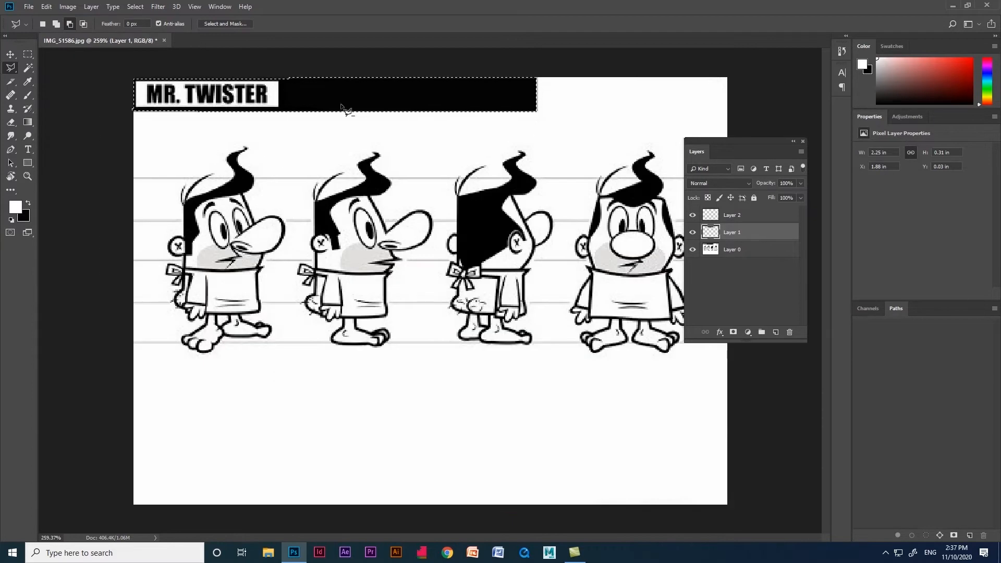
# - Add a new layer above Layer 1 and fill the selected banner area on it with the white foreground color
pyautogui.click(776, 332)
pyautogui.click(11, 81)
pyautogui.click(29, 80)
pyautogui.click(29, 82)
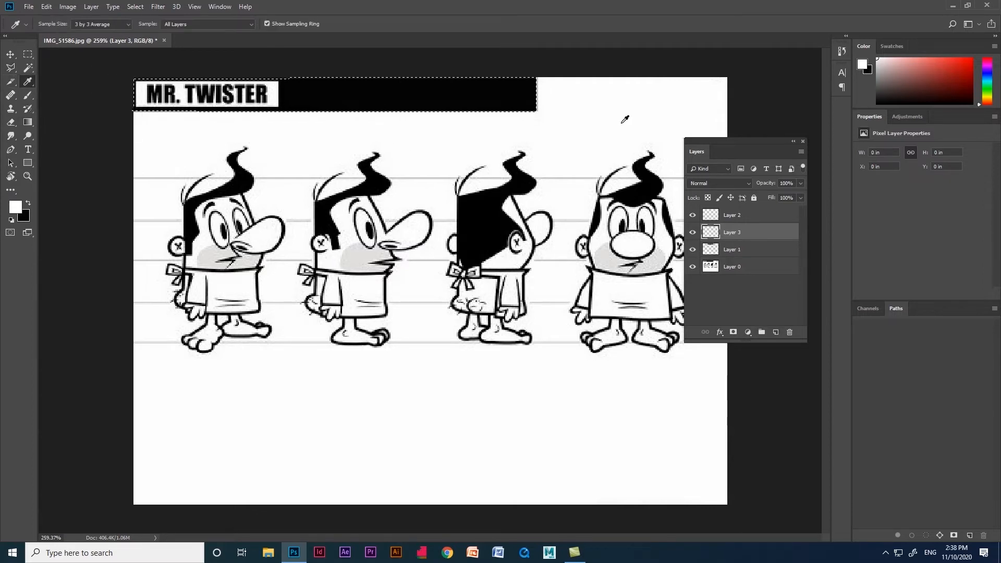
pyautogui.hotkey('alt', 'BackSpace')
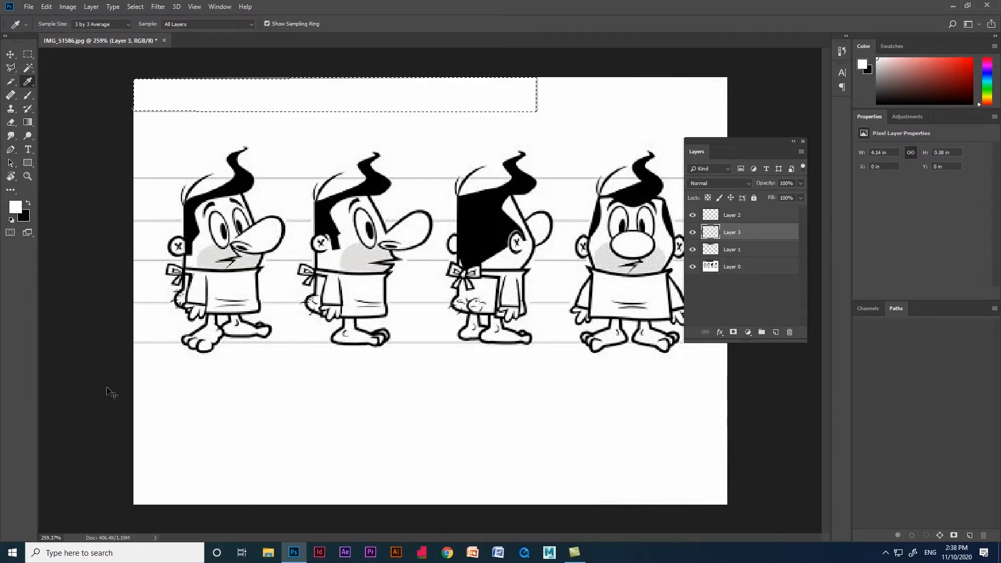
# - Inspect the banner's leftover edge lines and undo the white fill
pyautogui.scroll(2, 537, 84)
pyautogui.scroll(-1, 555, 73)
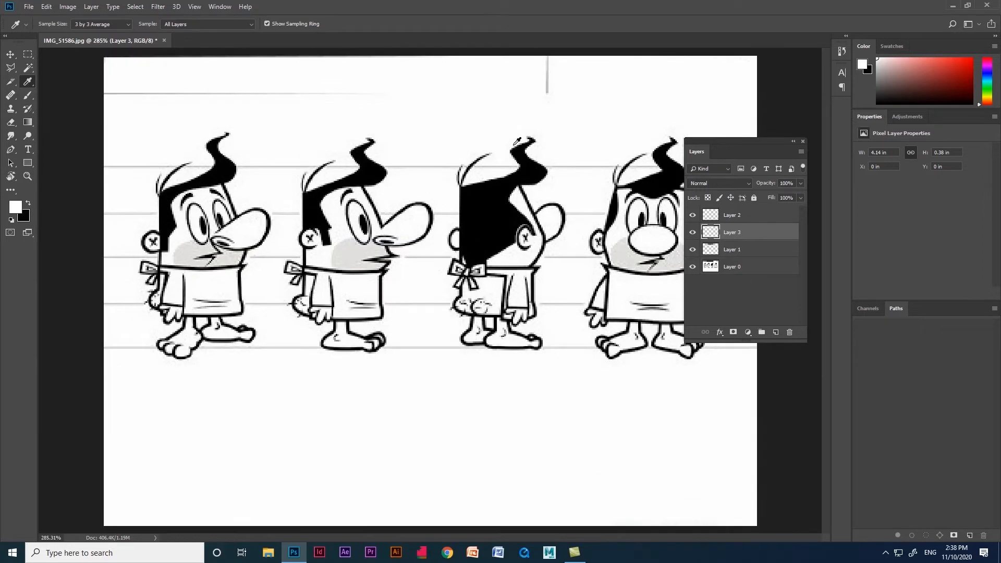
pyautogui.hotkey('ctrl', 'z')
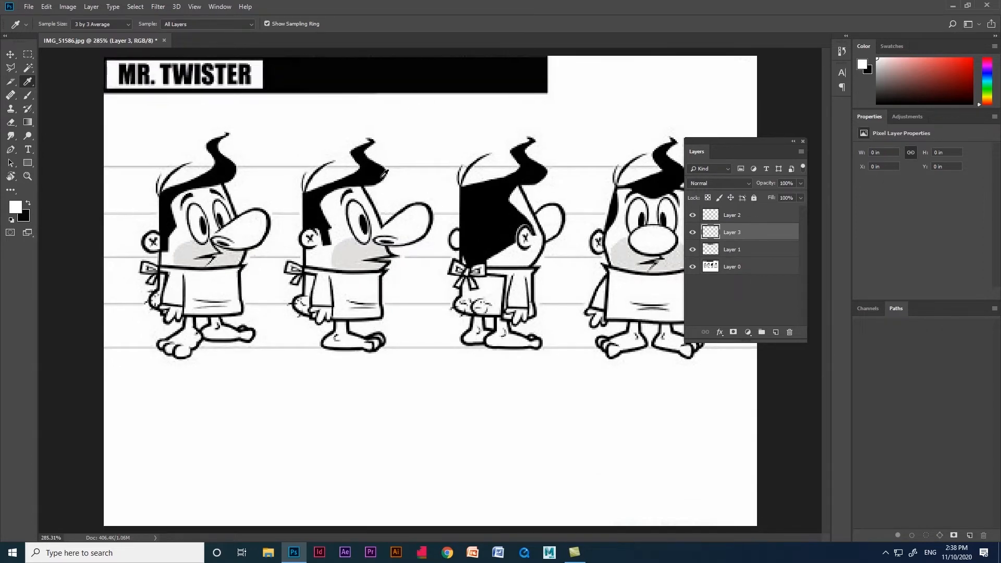
# - Select the entire banner slightly beyond its edges with the Rectangular Marquee, fill it with white on Layer 3, and deselect
pyautogui.click(28, 55)
pyautogui.moveTo(558, 55); pyautogui.dragTo(104, 101)
pyautogui.hotkey('alt', 'BackSpace')
pyautogui.hotkey('ctrl', 'd')
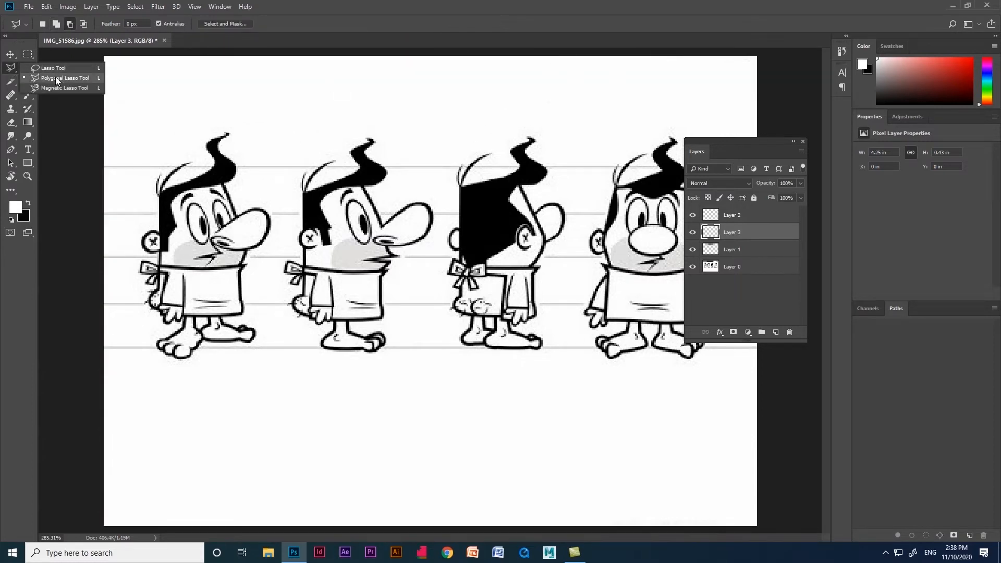
# - Try to draw a loose Polygonal Lasso outline around the first character
pyautogui.rightClick(29, 56)
pyautogui.rightClick(10, 68)
pyautogui.click(58, 77)
pyautogui.rightClick(9, 67)
pyautogui.click(62, 78)
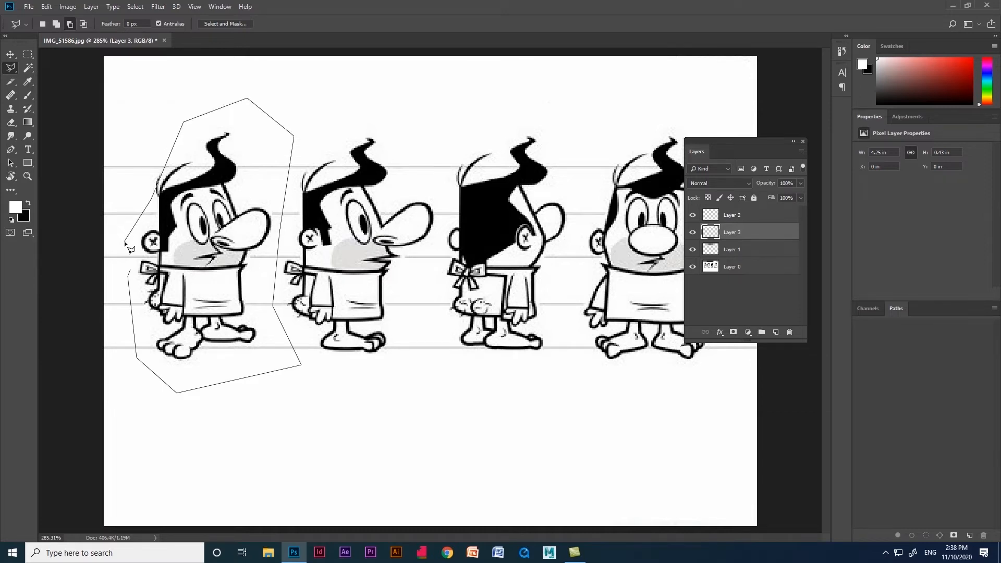
pyautogui.click(135, 271)
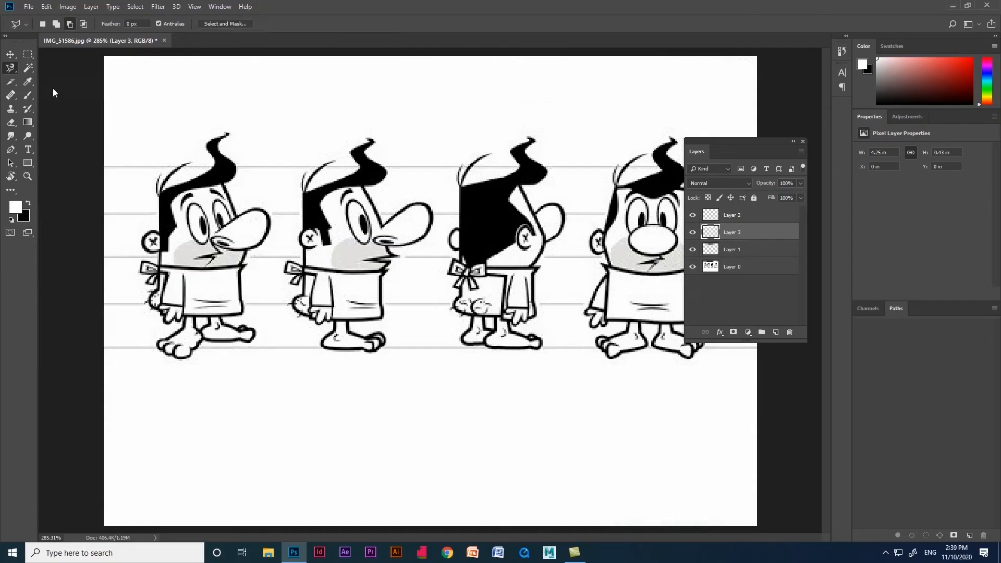
# - Make Layer 0 active and trace a closed selection around the first character's outline with the Magnetic Lasso
pyautogui.hotkey('shift', 'l')
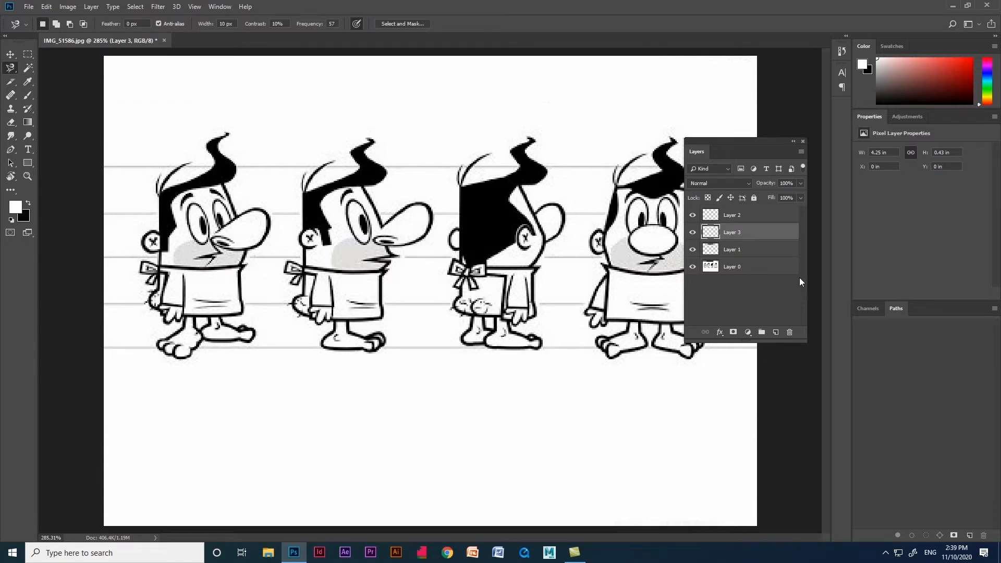
pyautogui.click(735, 269)
pyautogui.scroll(-3, 193, 194)
pyautogui.scroll(6, 167, 190)
pyautogui.click(179, 200)
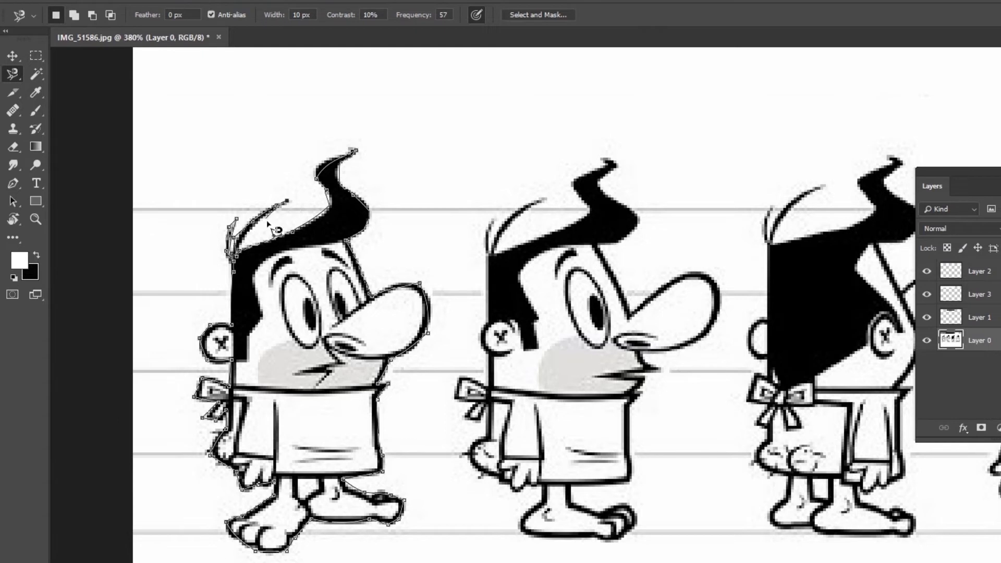
pyautogui.click(302, 240)
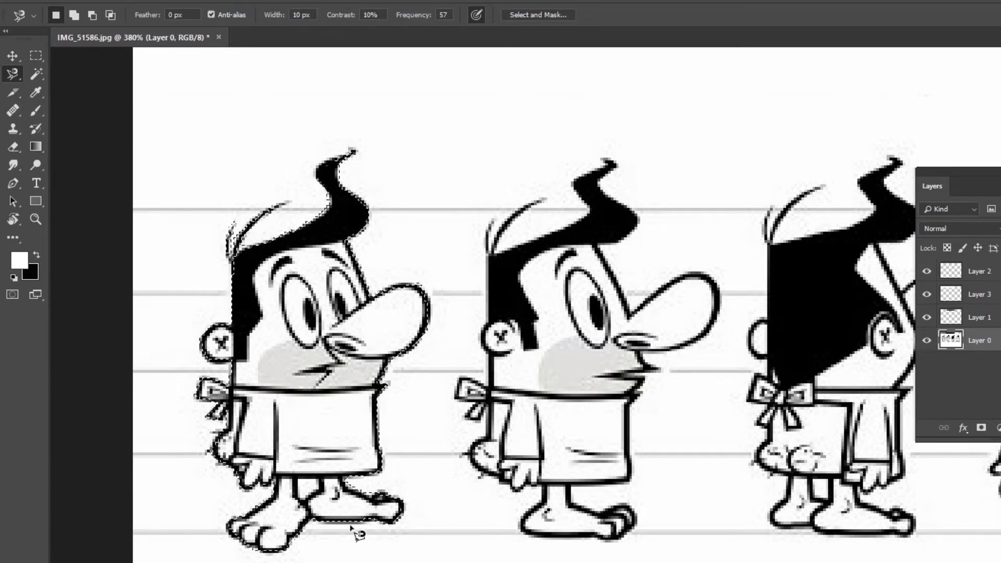
# - Subtract the gap between the first character's legs from the selection with the Magnetic Lasso and refine the hair curl's edge
pyautogui.scroll(3, 358, 533)
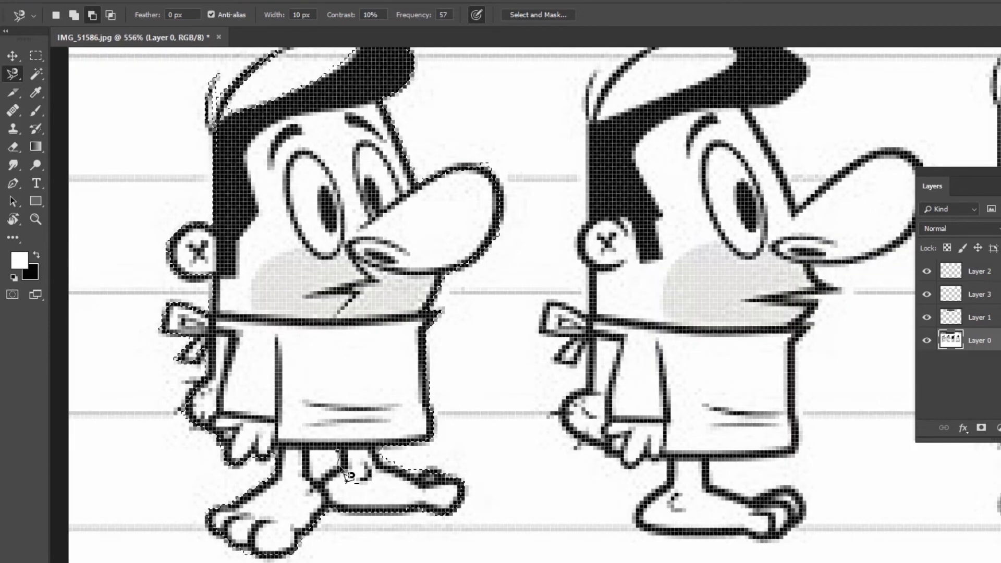
pyautogui.scroll(-3, 339, 462)
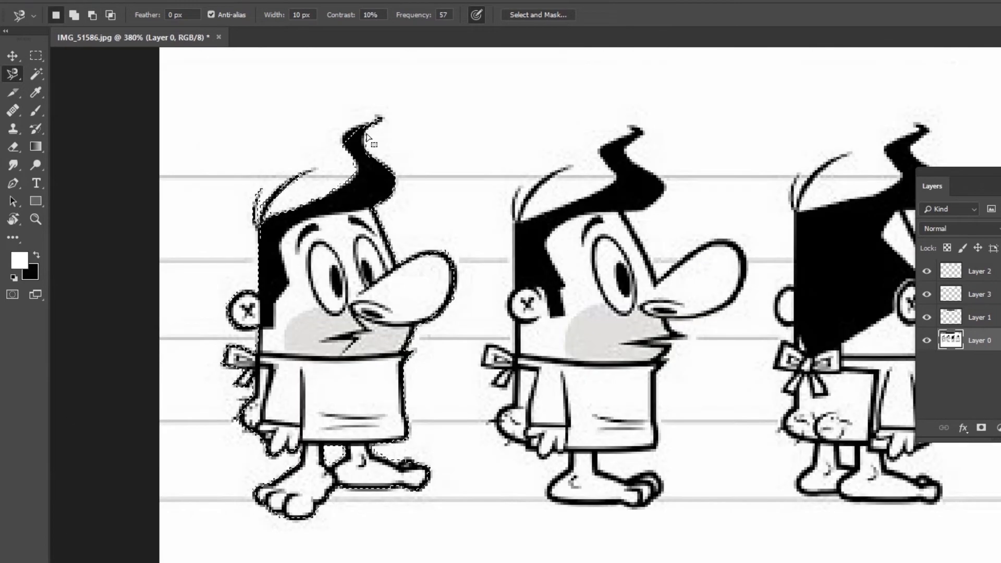
pyautogui.press('alt')
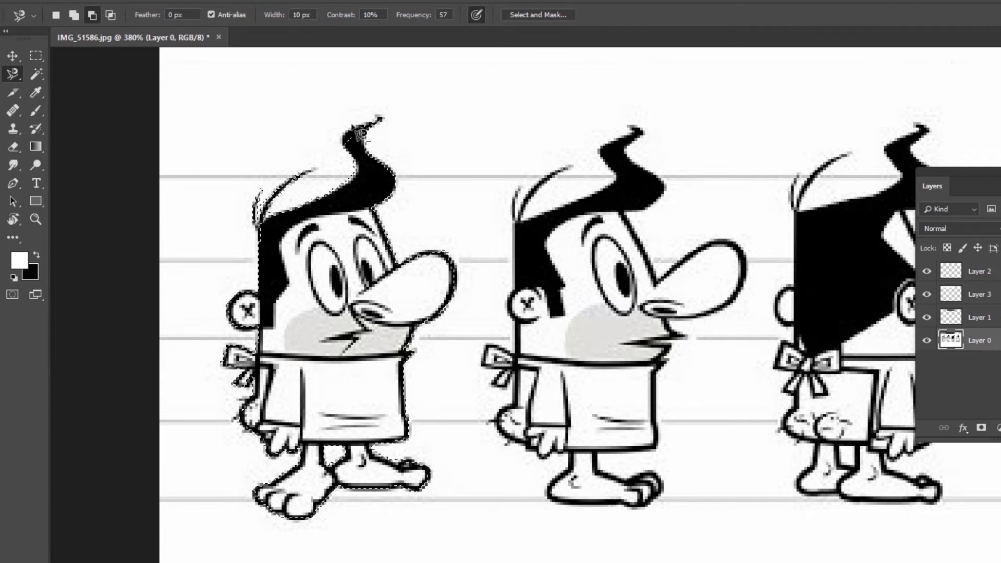
pyautogui.scroll(3, 360, 135)
pyautogui.scroll(-2, 359, 135)
pyautogui.scroll(1, 361, 160)
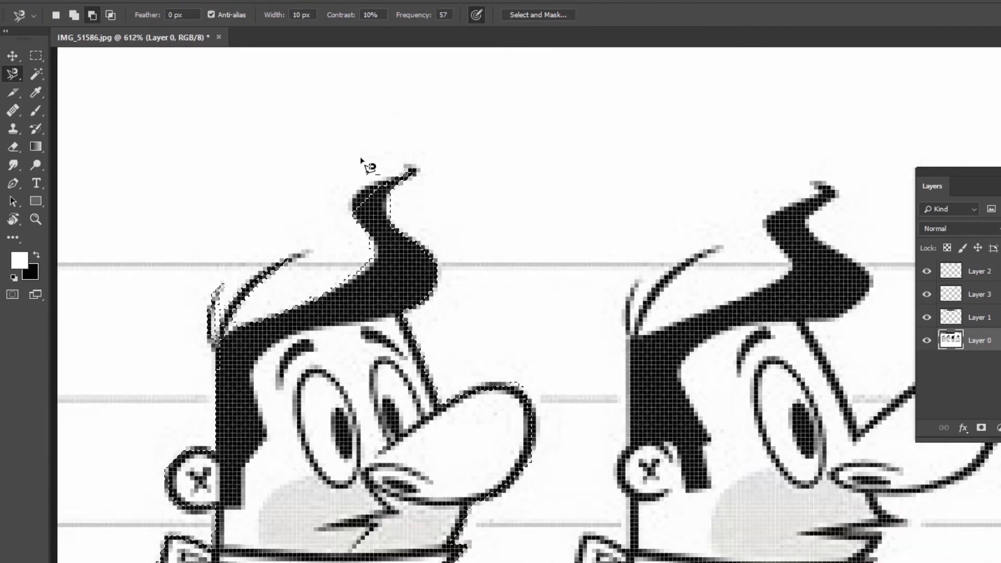
# - Add the missed part of the first character's hair curl to the selection with the freehand Lasso
pyautogui.scroll(2, 361, 160)
pyautogui.rightClick(12, 79)
pyautogui.click(62, 74)
pyautogui.click(74, 15)
pyautogui.moveTo(354, 225)
pyautogui.mouseDown()
pyautogui.moveTo(365, 196)
pyautogui.moveTo(389, 186)
pyautogui.moveTo(359, 224)
pyautogui.mouseUp()
pyautogui.scroll(-5, 266, 252)
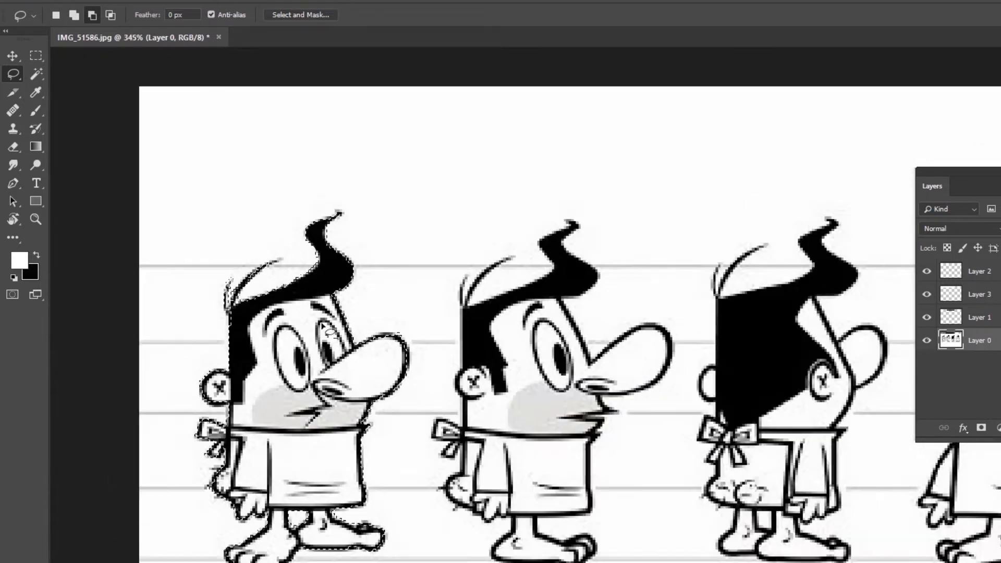
# - Subtract the excess area beside the first character's hair curl from the selection with the freehand Lasso
pyautogui.scroll(9, 418, 338)
pyautogui.click(92, 15)
pyautogui.moveTo(386, 332)
pyautogui.mouseDown()
pyautogui.moveTo(364, 285)
pyautogui.moveTo(348, 290)
pyautogui.mouseUp()
pyautogui.scroll(-7, 449, 346)
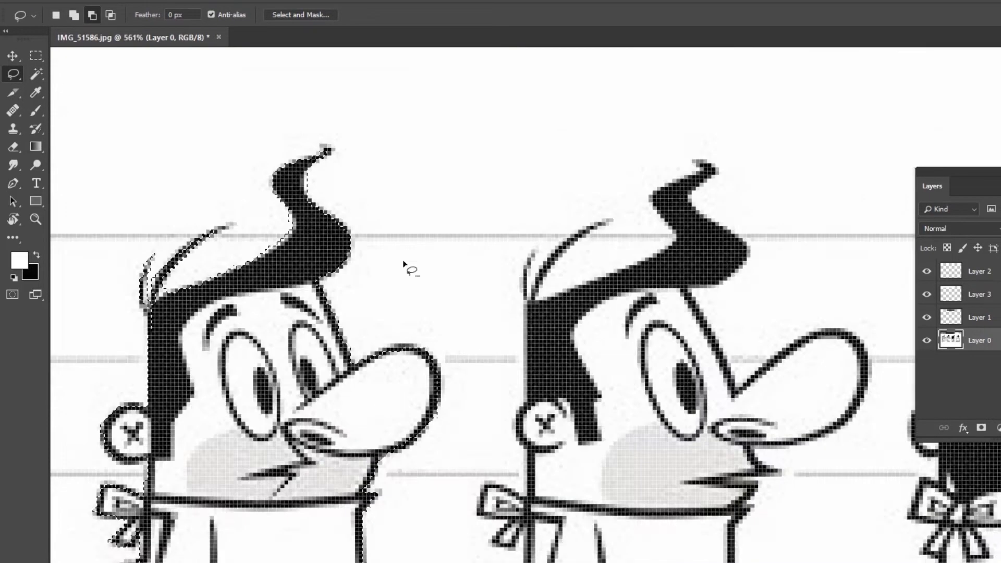
pyautogui.rightClick(14, 75)
pyautogui.click(63, 73)
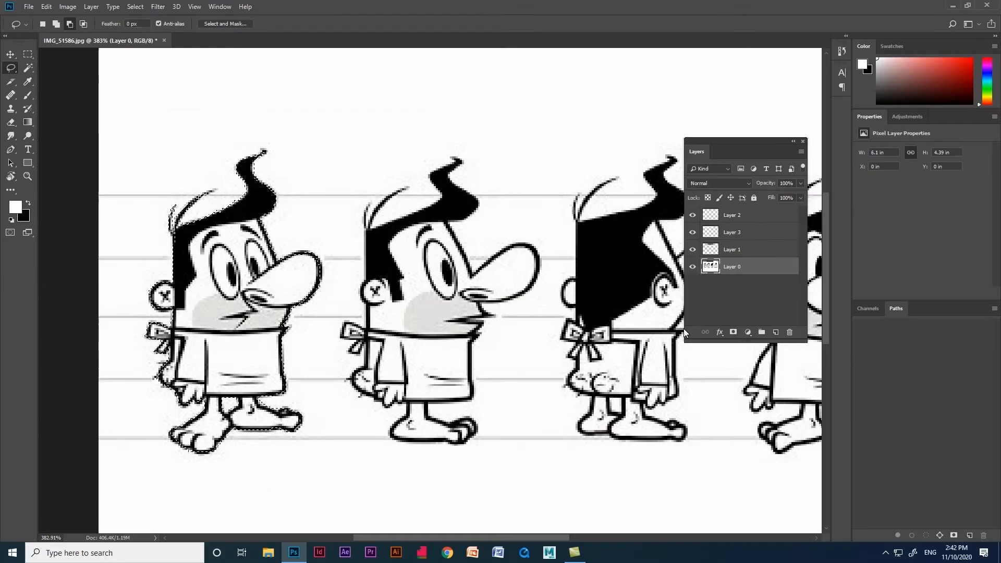
# - Copy the selected first character from Layer 0 to its own layer and hide Layer 0 to isolate it
pyautogui.hotkey('ctrl', 'j')
pyautogui.click(930, 359)
pyautogui.scroll(-3, 362, 354)
pyautogui.scroll(1, 189, 368)
pyautogui.scroll(-1, 203, 345)
pyautogui.scroll(5, 307, 304)
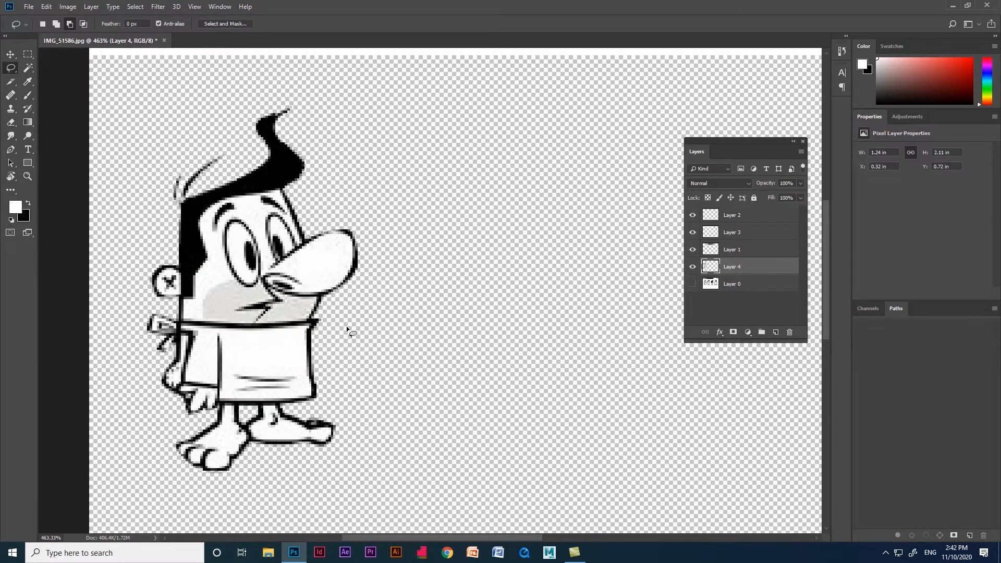
# - Toggle the visibility of Layer 0 repeatedly to compare the cut-out character with the original sheet, leaving Layer 0 shown
pyautogui.click(691, 292)
pyautogui.click(690, 291)
pyautogui.click(690, 291)
pyautogui.click(690, 291)
pyautogui.click(689, 291)
pyautogui.click(690, 291)
pyautogui.click(692, 284)
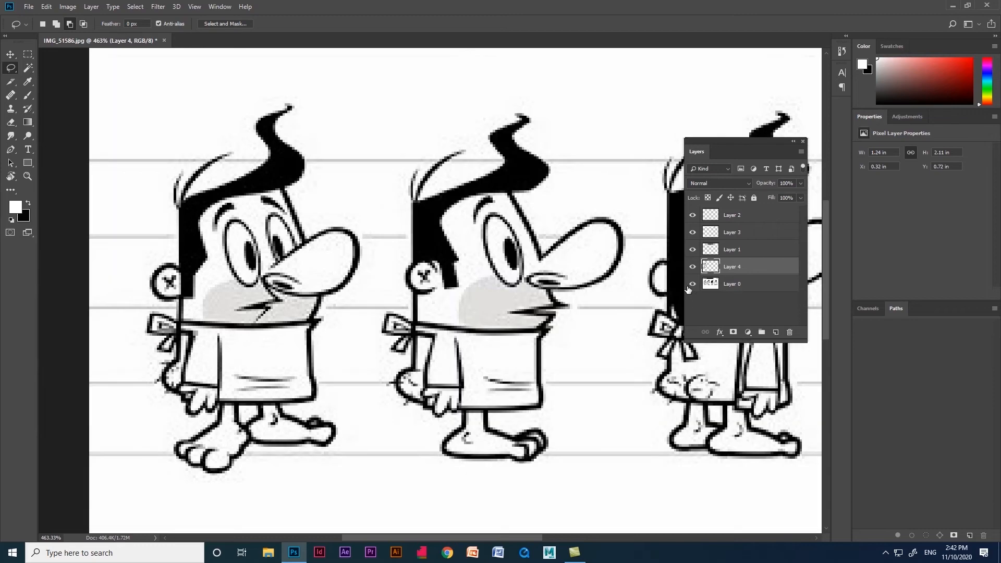
pyautogui.scroll(-3, 314, 343)
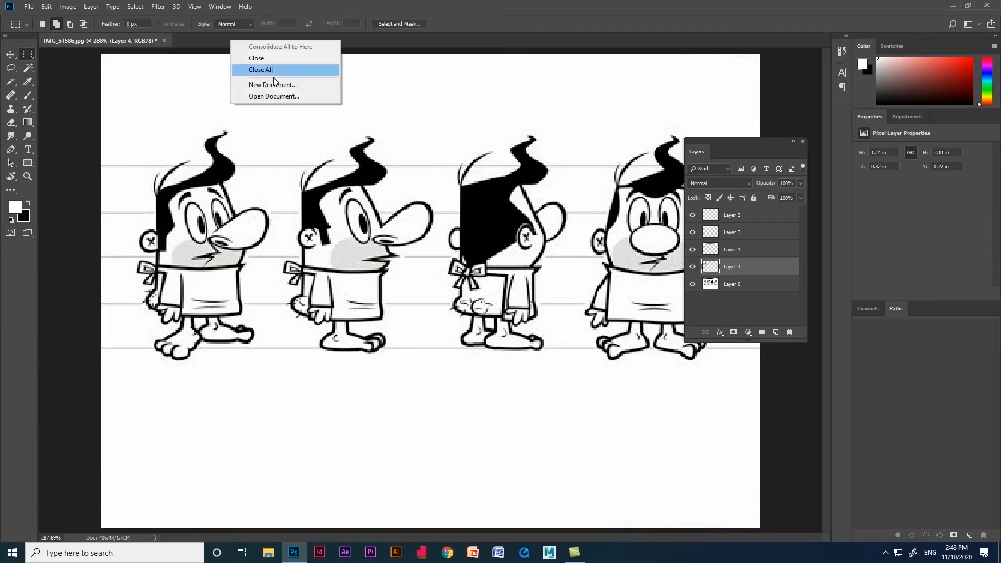
# - Create a new blank white CMYK document 11 in wide at 300 pixels/inch
pyautogui.click(271, 82)
pyautogui.click(273, 167)
pyautogui.click(607, 374)
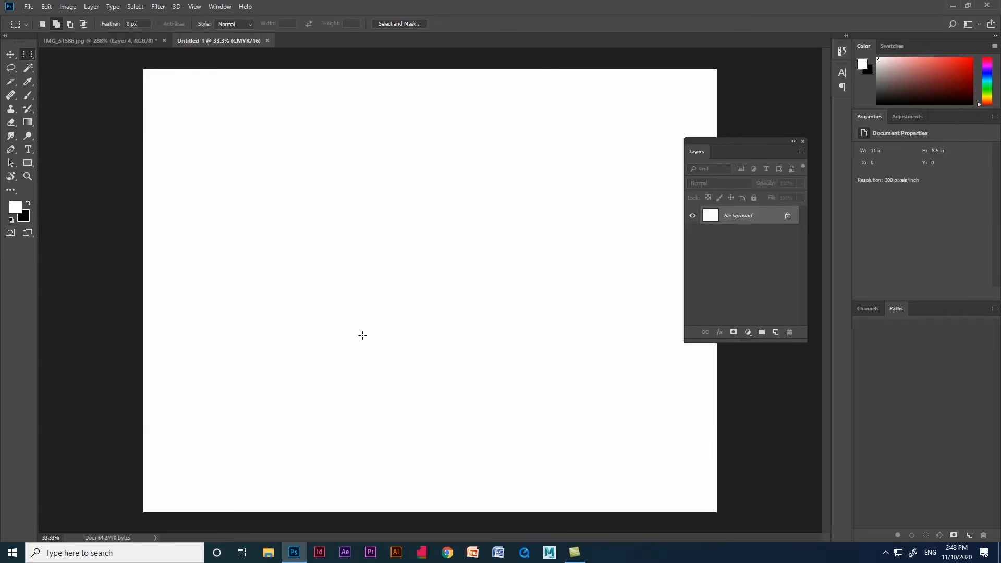
# - Place the Mountain-Kingdom wallpaper image in the new document as an embedded smart object and commit it
pyautogui.click(29, 6)
pyautogui.click(58, 199)
pyautogui.click(569, 92)
pyautogui.press('Return')
pyautogui.press('Return')
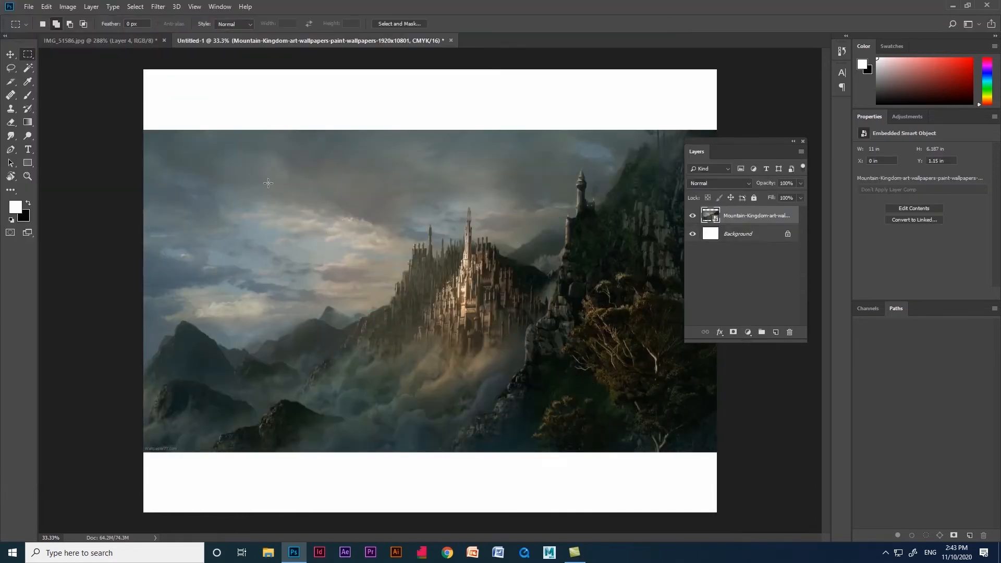
# - Place the IMG_51586 character sheet as an embedded smart object above the Mountain-Kingdom image and commit it
pyautogui.click(29, 7)
pyautogui.click(58, 199)
pyautogui.click(518, 99)
pyautogui.doubleClick(518, 99)
pyautogui.press('Return')
pyautogui.scroll(4, 341, 360)
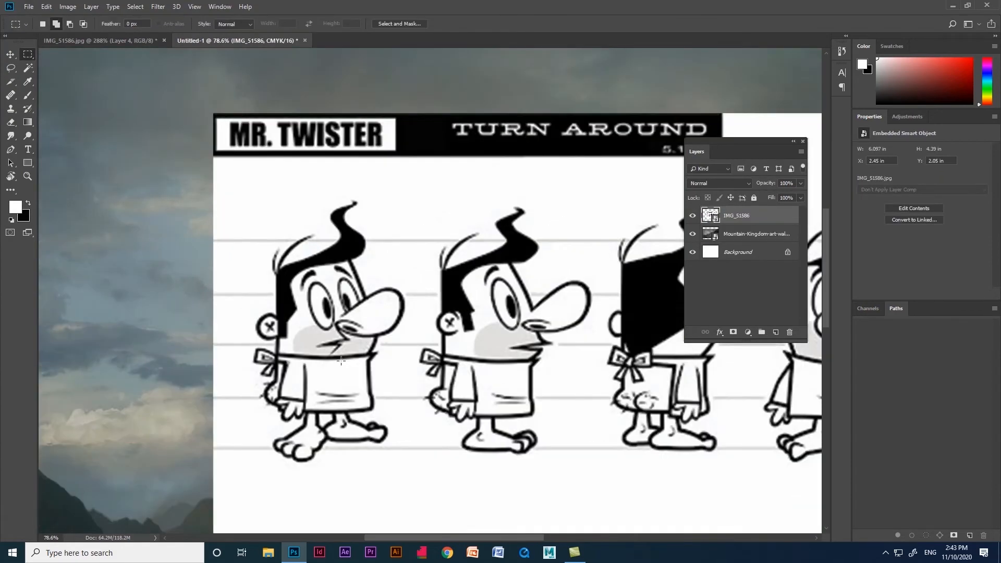
pyautogui.scroll(-3, 312, 335)
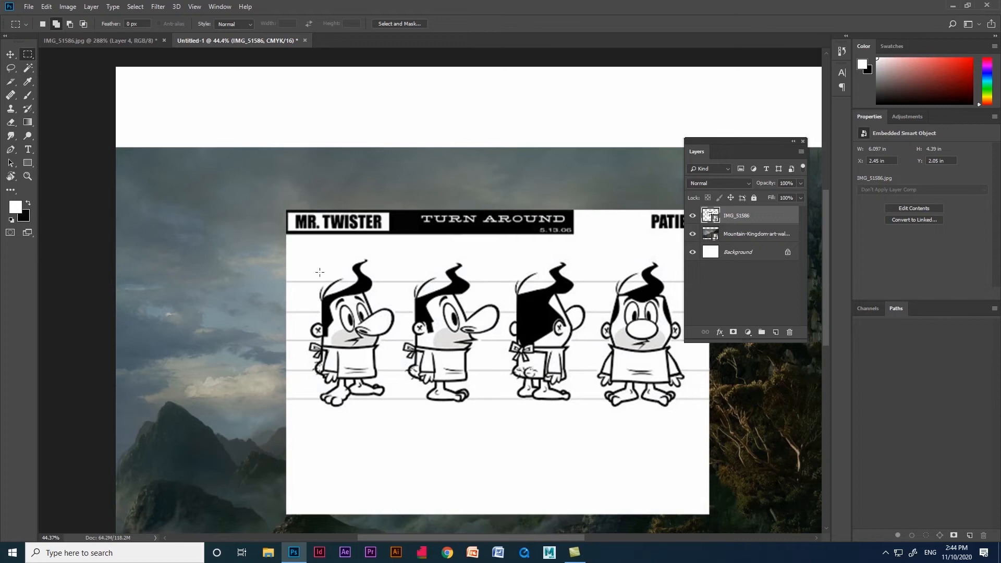
pyautogui.scroll(-1, 499, 361)
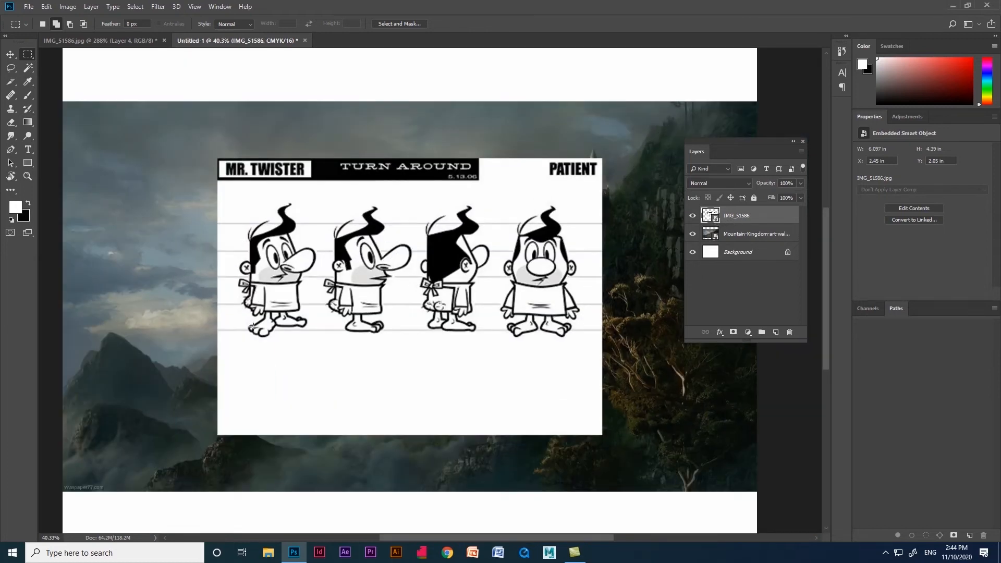
# - Select the first character on the sheet with the Quick Selection tool, including both feet, the hand, the bow and the ear
pyautogui.click(17, 70)
pyautogui.click(28, 70)
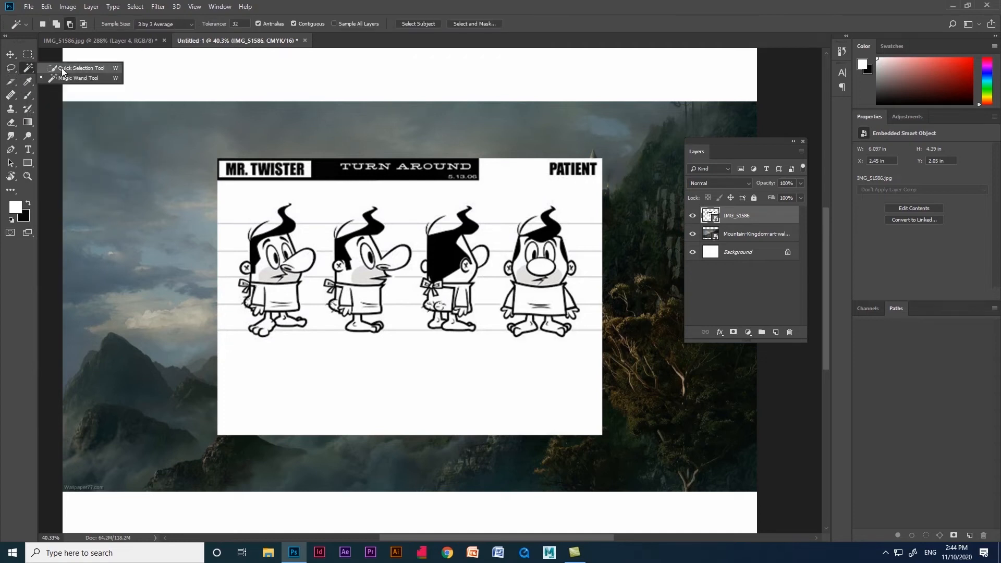
pyautogui.click(62, 69)
pyautogui.scroll(3, 261, 223)
pyautogui.scroll(2, 341, 280)
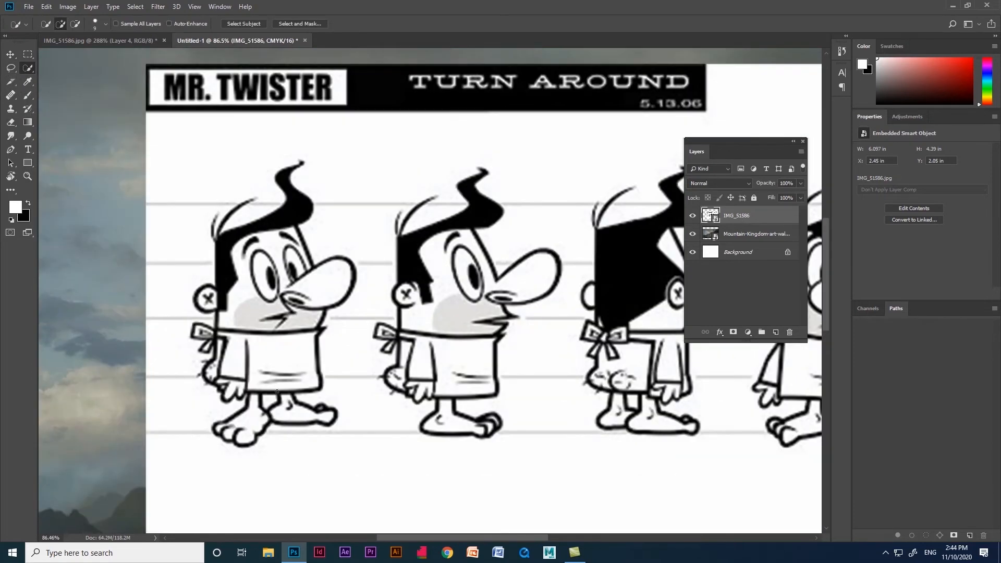
pyautogui.moveTo(256, 244)
pyautogui.mouseDown()
pyautogui.moveTo(287, 297)
pyautogui.moveTo(291, 245)
pyautogui.moveTo(316, 262)
pyautogui.moveTo(326, 334)
pyautogui.moveTo(289, 414)
pyautogui.moveTo(308, 420)
pyautogui.mouseUp()
pyautogui.scroll(3, 219, 435)
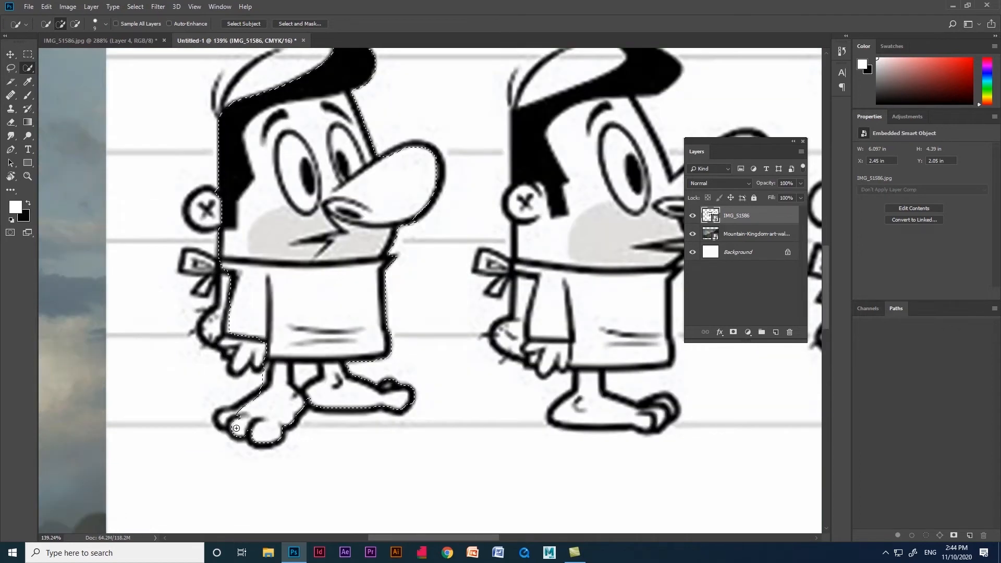
pyautogui.click(231, 425)
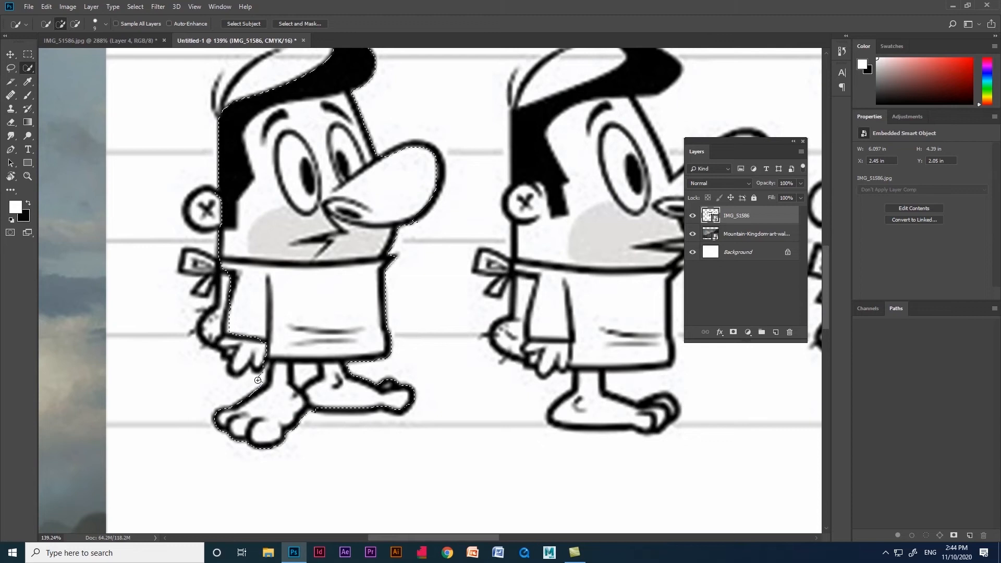
pyautogui.moveTo(256, 358)
pyautogui.mouseDown()
pyautogui.moveTo(237, 330)
pyautogui.moveTo(220, 341)
pyautogui.moveTo(228, 280)
pyautogui.moveTo(200, 291)
pyautogui.moveTo(214, 262)
pyautogui.moveTo(192, 262)
pyautogui.moveTo(213, 261)
pyautogui.moveTo(217, 217)
pyautogui.moveTo(198, 207)
pyautogui.mouseUp()
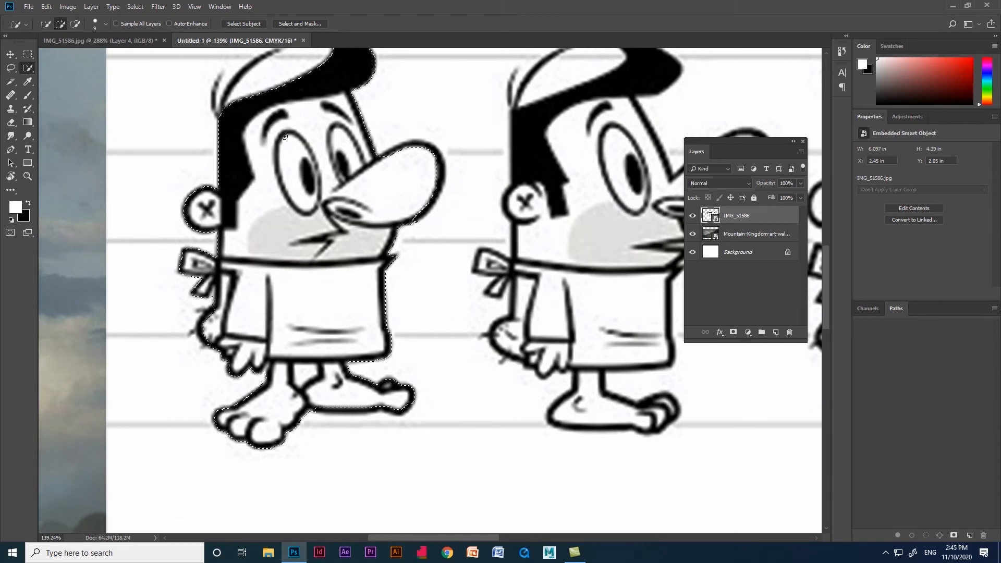
# - Refine the character selection by adding the hair tip and thin strands and subtracting the white background areas, reducing the brush size
pyautogui.scroll(3, 313, 425)
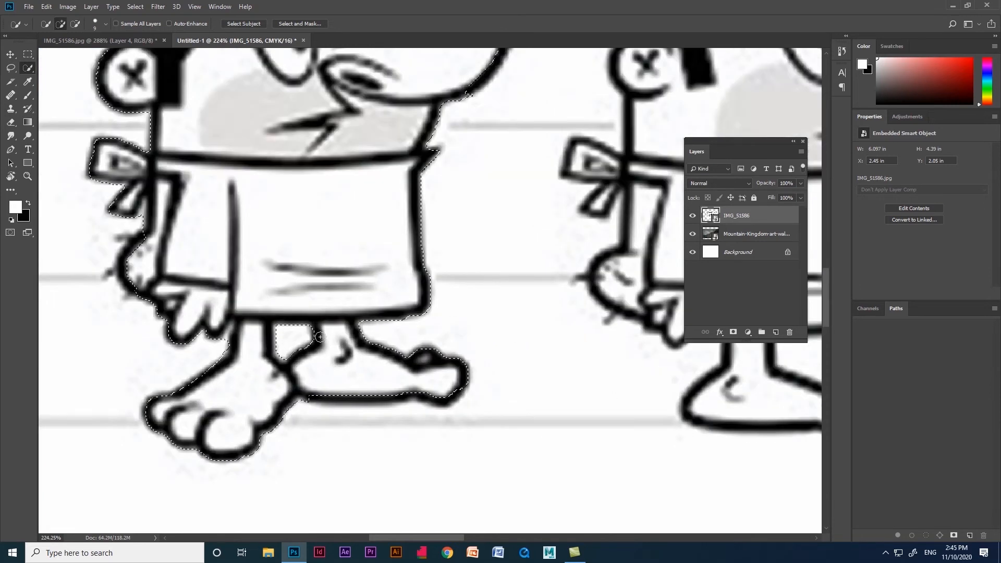
pyautogui.scroll(-2, 323, 376)
pyautogui.scroll(-2, 307, 376)
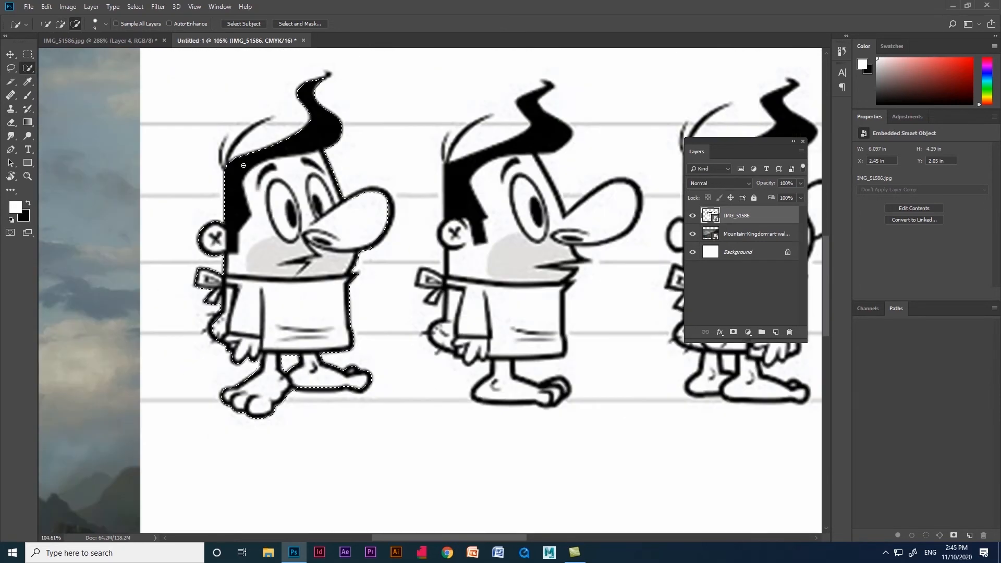
pyautogui.scroll(3, 303, 103)
pyautogui.click(345, 80)
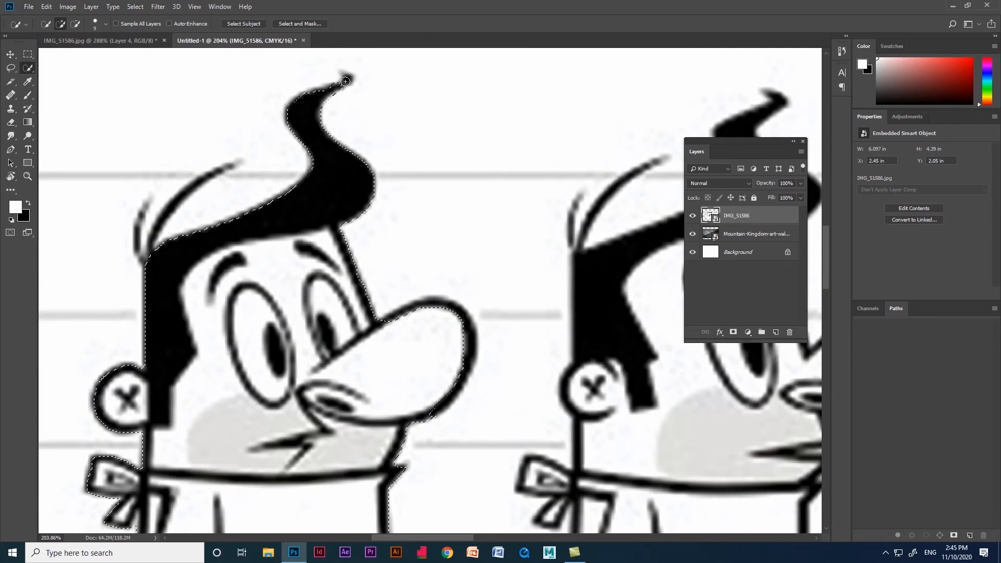
pyautogui.moveTo(149, 243)
pyautogui.mouseDown()
pyautogui.moveTo(184, 194)
pyautogui.moveTo(242, 168)
pyautogui.mouseUp()
pyautogui.keyDown('alt'); pyautogui.click(203, 209); pyautogui.keyUp('alt')
pyautogui.moveTo(235, 175); pyautogui.dragTo(213, 191)
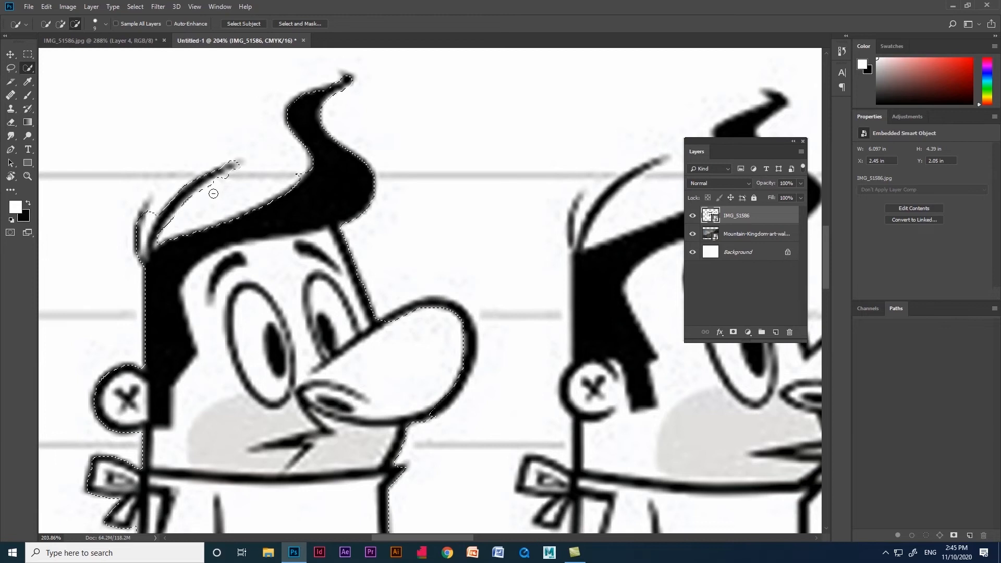
pyautogui.moveTo(147, 211); pyautogui.dragTo(138, 247)
pyautogui.press('[')
pyautogui.press('[')
pyautogui.press('[')
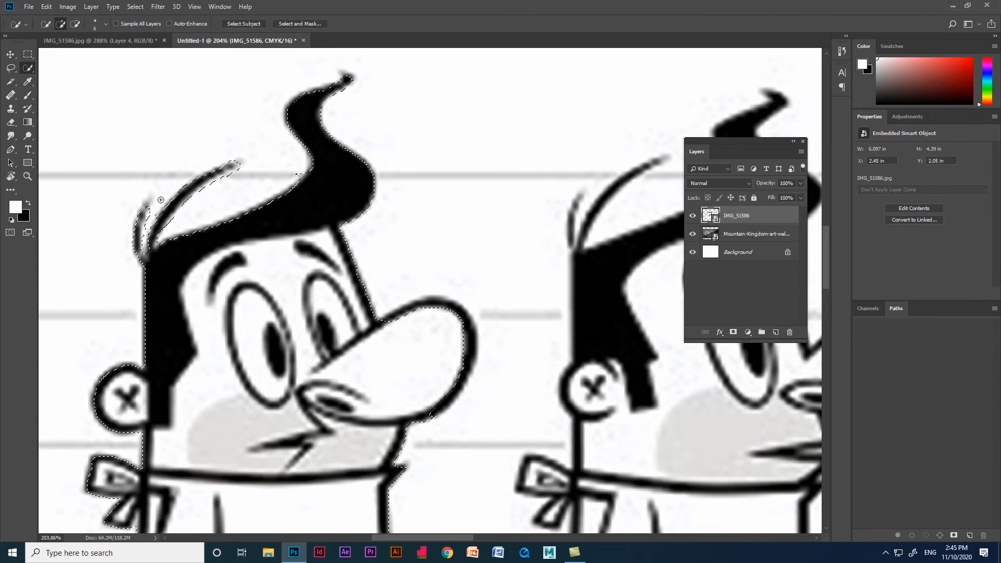
# - Try copying the selected character onto a new layer and viewing it over the landscape with the IMG_51586 sheet hidden
pyautogui.hotkey('ctrl', 'j')
pyautogui.hotkey('ctrl', '0')
pyautogui.click(693, 235)
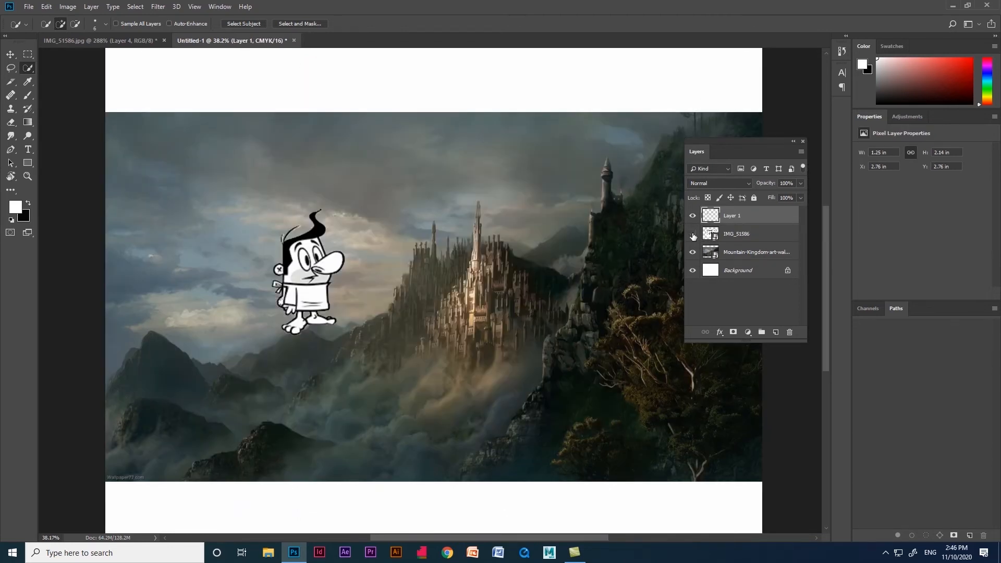
pyautogui.hotkey('ctrl', 'z')
pyautogui.click(692, 216)
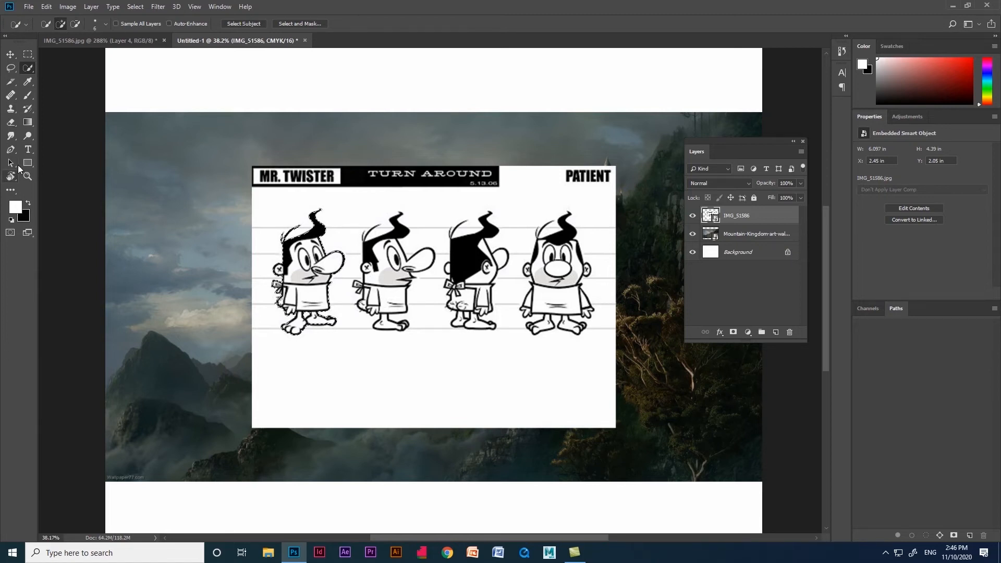
# - Try filling the selected character with the Paint Bucket on the smart object, declining its rasterization
pyautogui.moveTo(28, 121); pyautogui.dragTo(63, 132)
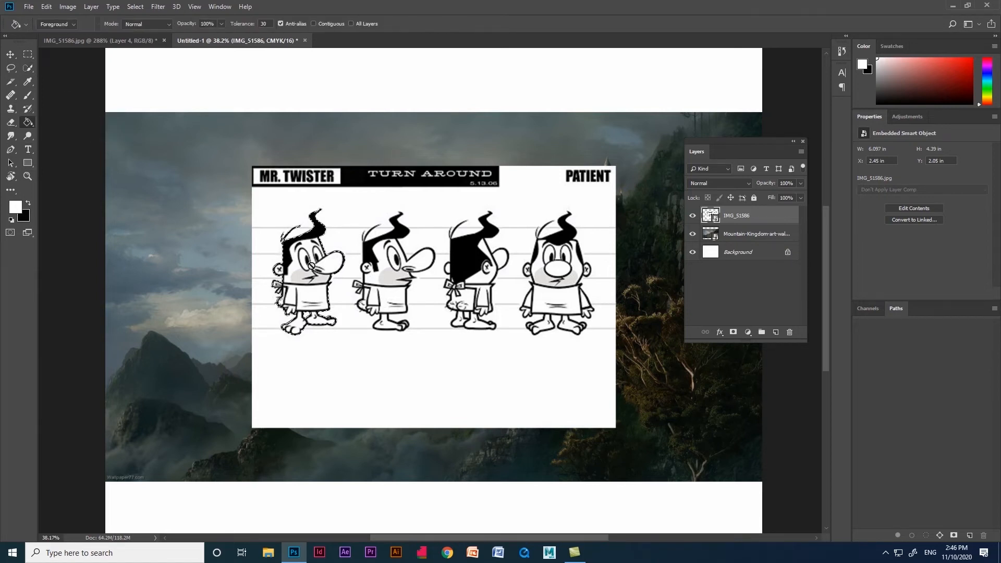
pyautogui.click(310, 276)
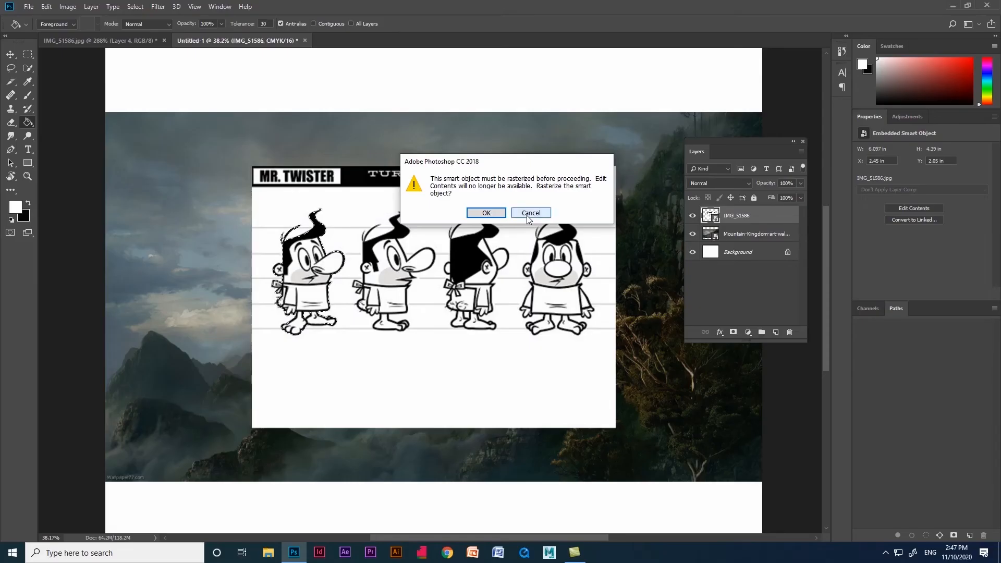
pyautogui.click(530, 213)
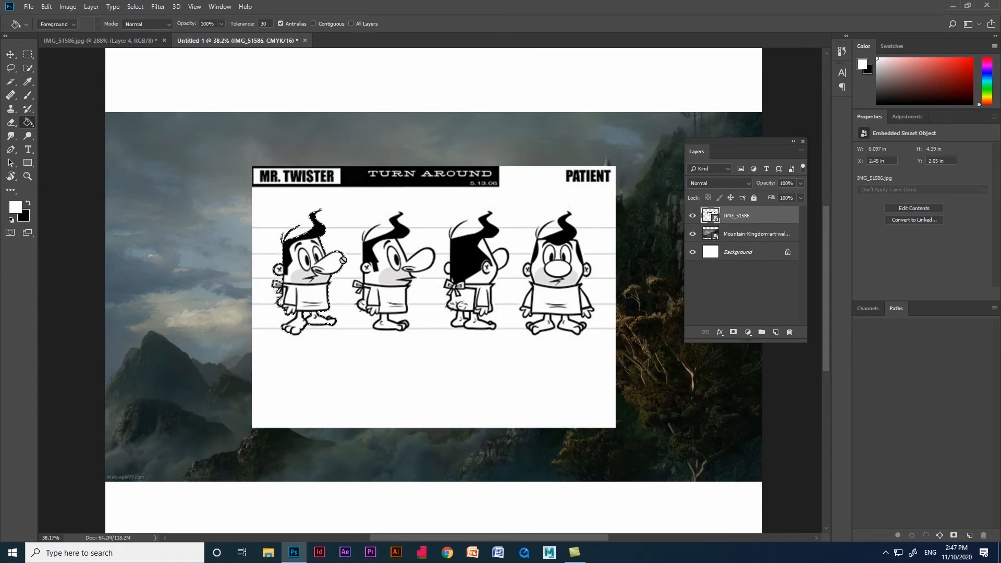
# - Rasterize the IMG_51586 smart object into a regular pixel layer
pyautogui.click(12, 55)
pyautogui.rightClick(728, 214)
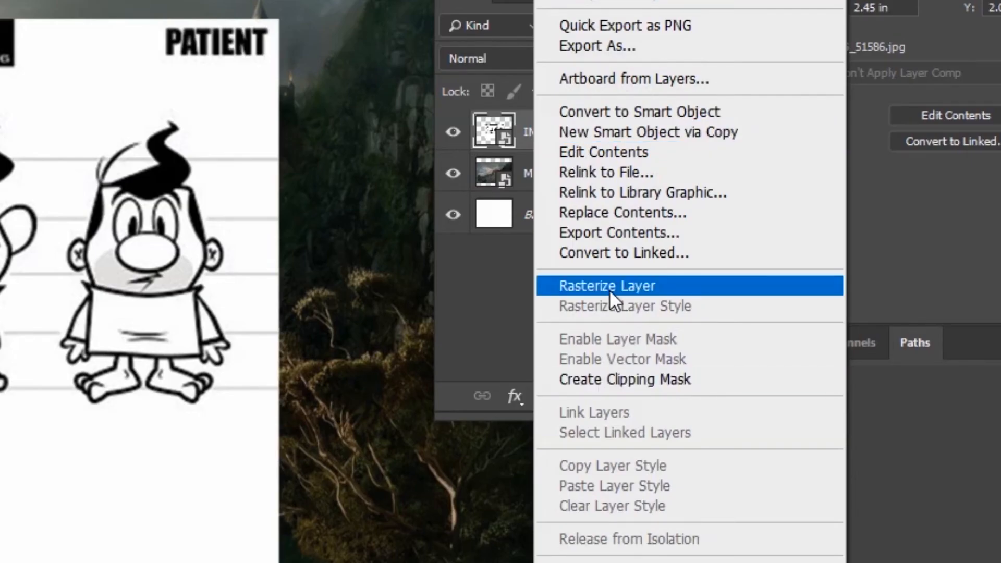
pyautogui.click(587, 289)
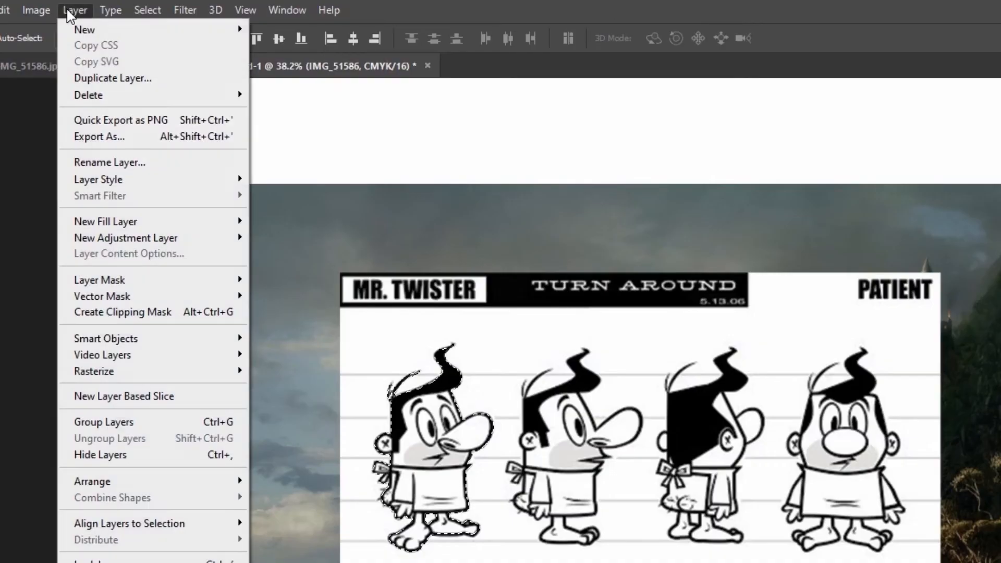
pyautogui.moveTo(112, 372)
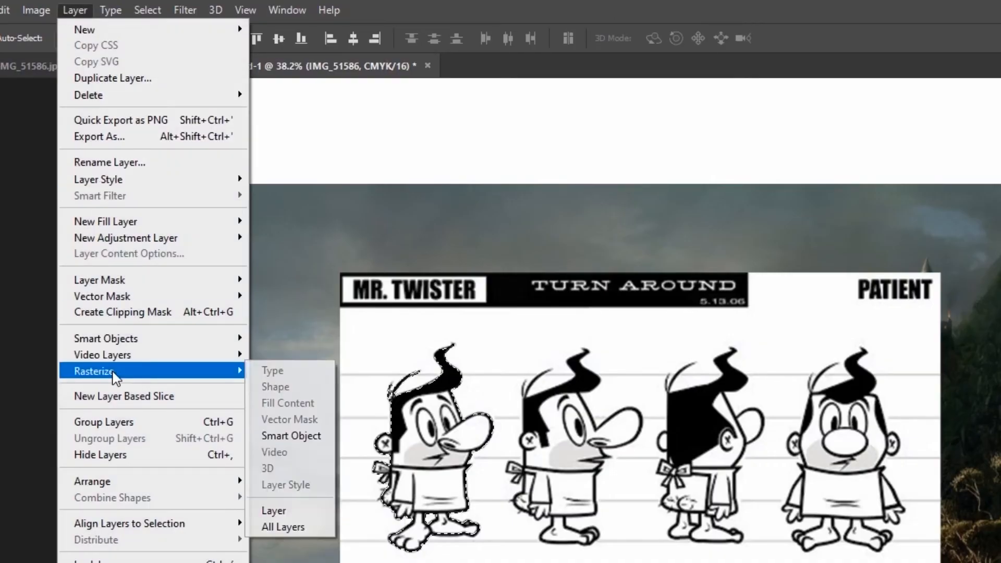
pyautogui.click(279, 514)
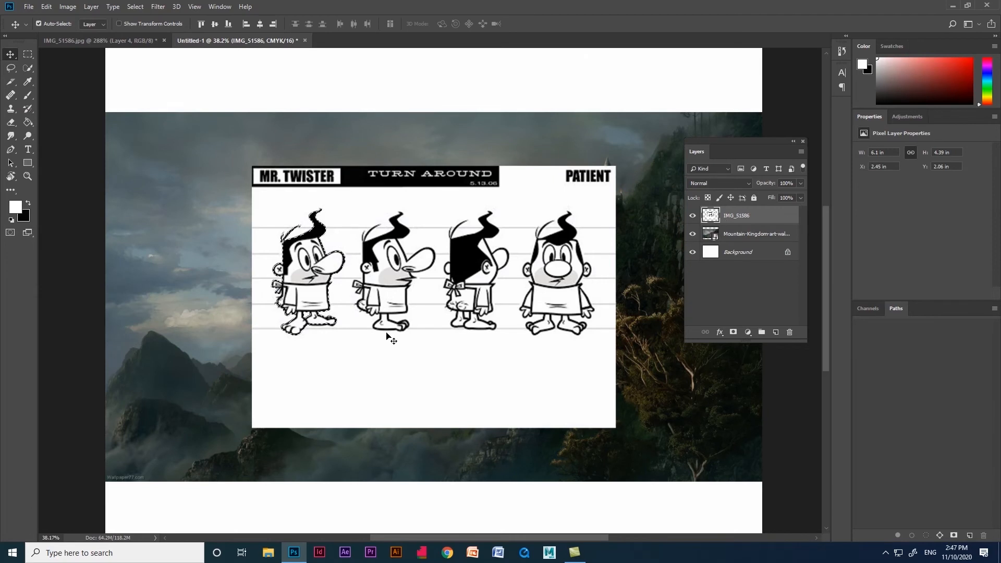
# - Try cutting the selected character out of the IMG_51586 layer and pasting it as a new layer
pyautogui.click(693, 215)
pyautogui.click(693, 216)
pyautogui.press('Delete')
pyautogui.hotkey('ctrl', 'v')
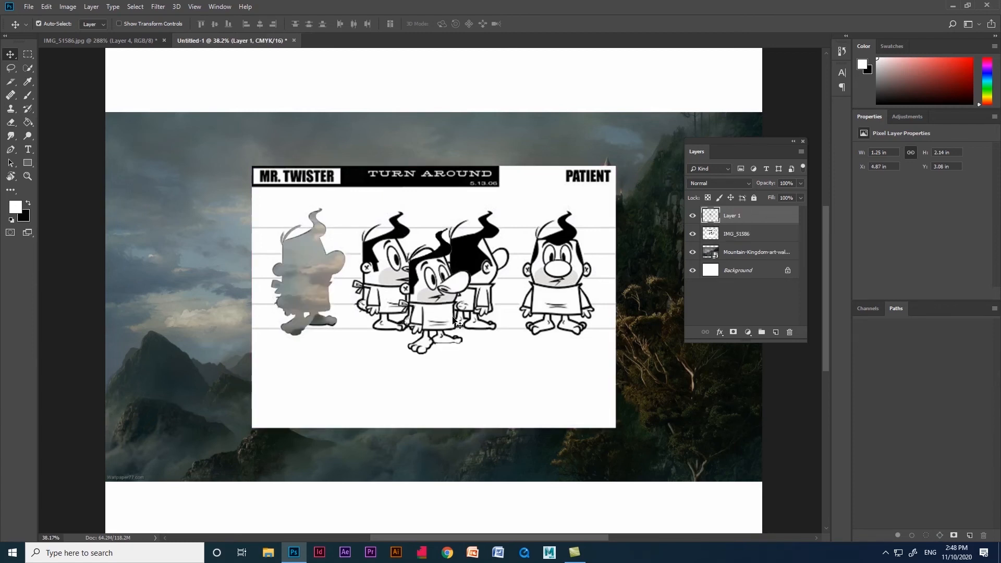
# - Try pasting the cut character in its original position and viewing it with the IMG_51586 layer hidden
pyautogui.hotkey('ctrl', 'z')
pyautogui.hotkey('ctrl', 'shift', 'v')
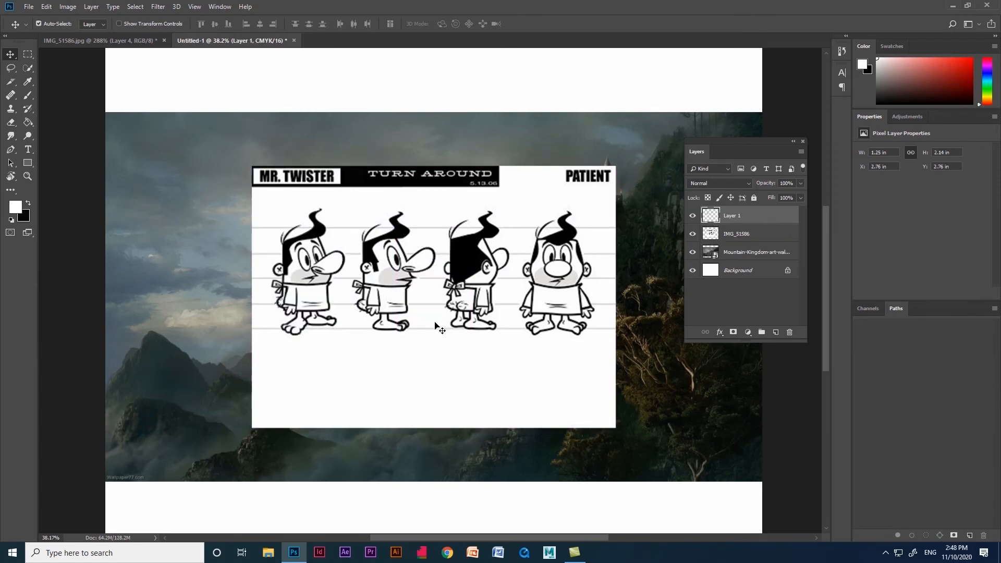
pyautogui.click(692, 234)
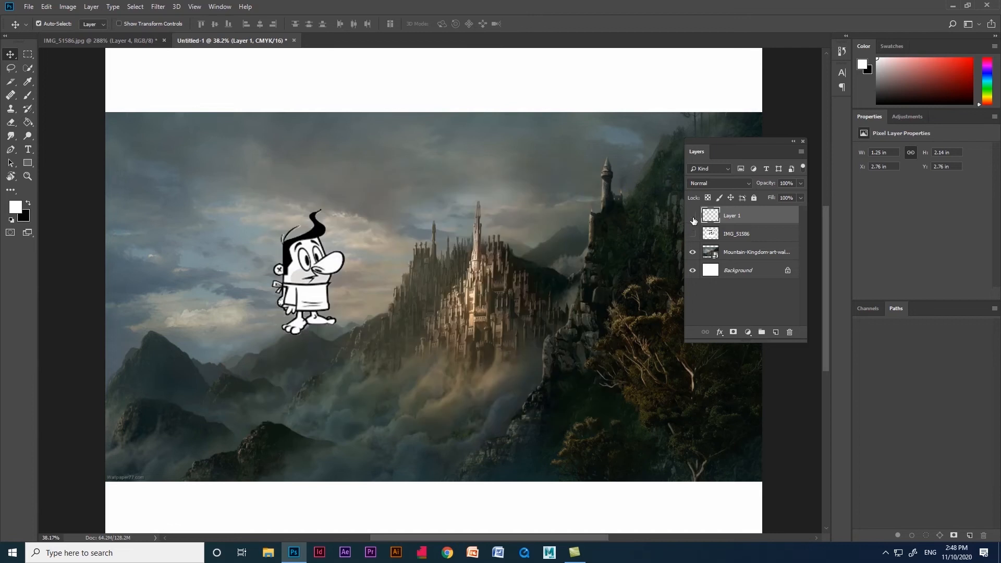
pyautogui.click(693, 234)
pyautogui.hotkey('ctrl', 'z')
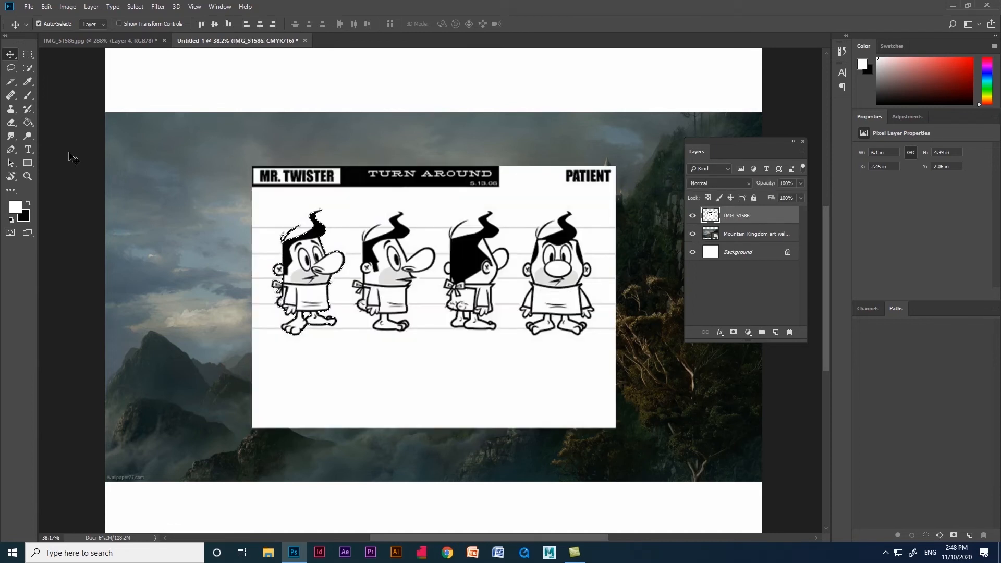
pyautogui.hotkey('ctrl', 'z')
# - Hide the IMG_51586 layer and put the selected character on its own new layer in its original position
pyautogui.click(28, 122)
pyautogui.click(69, 134)
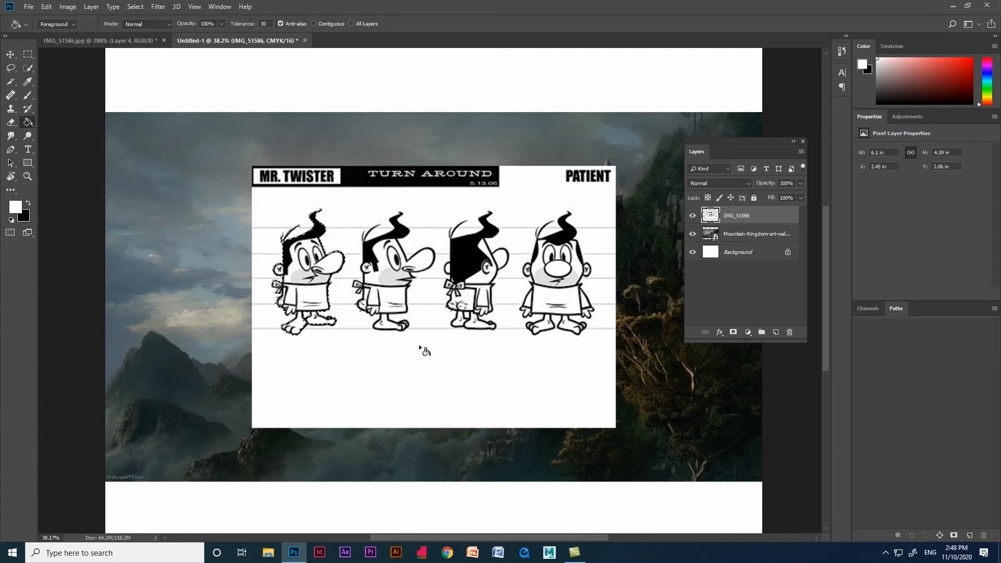
pyautogui.click(692, 215)
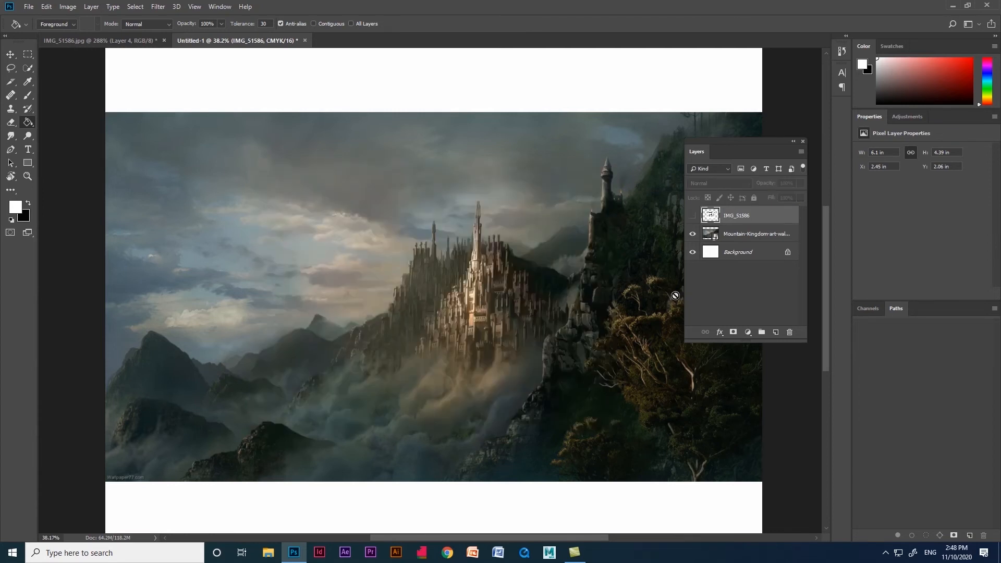
pyautogui.hotkey('ctrl', 'v')
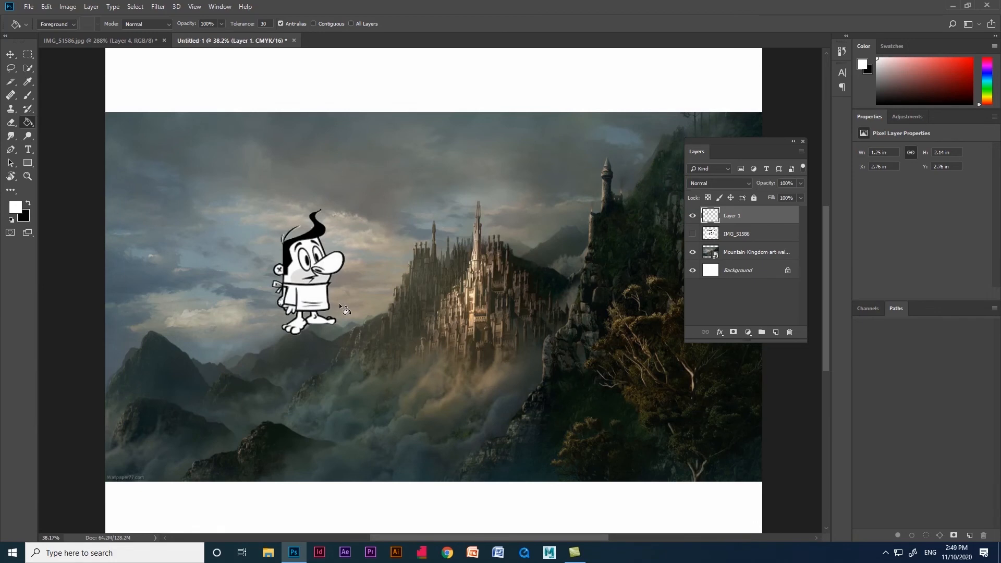
# - Move the cut-out character down, enlarge it proportionally and position it in front of the mountains beside the castle
pyautogui.click(10, 54)
pyautogui.moveTo(318, 284); pyautogui.dragTo(296, 336)
pyautogui.click(692, 221)
pyautogui.click(692, 221)
pyautogui.hotkey('ctrl', 't')
pyautogui.moveTo(322, 392); pyautogui.dragTo(355, 445)
pyautogui.press('Return')
pyautogui.moveTo(309, 371); pyautogui.dragTo(334, 343)
# - Create another blank white CMYK document, 11 by 8.5 in at 300 pixels/inch
pyautogui.click(29, 67)
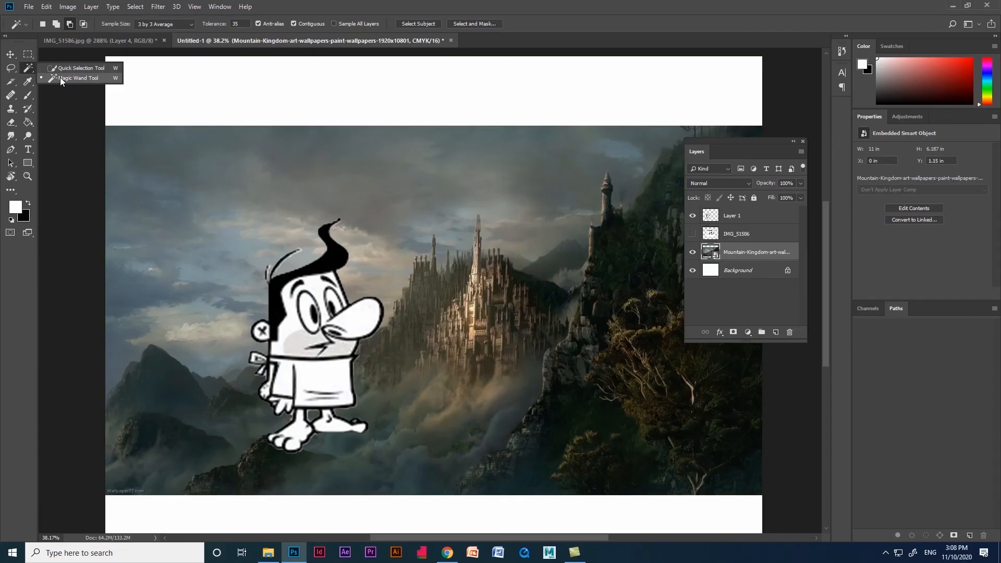
pyautogui.rightClick(505, 39)
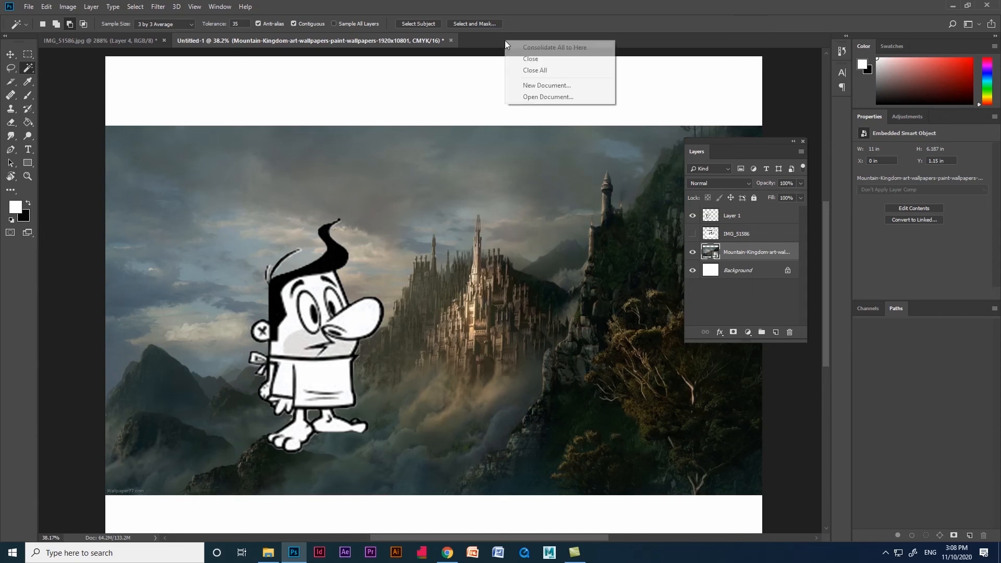
pyautogui.click(547, 86)
pyautogui.click(290, 166)
pyautogui.click(604, 191)
pyautogui.click(596, 370)
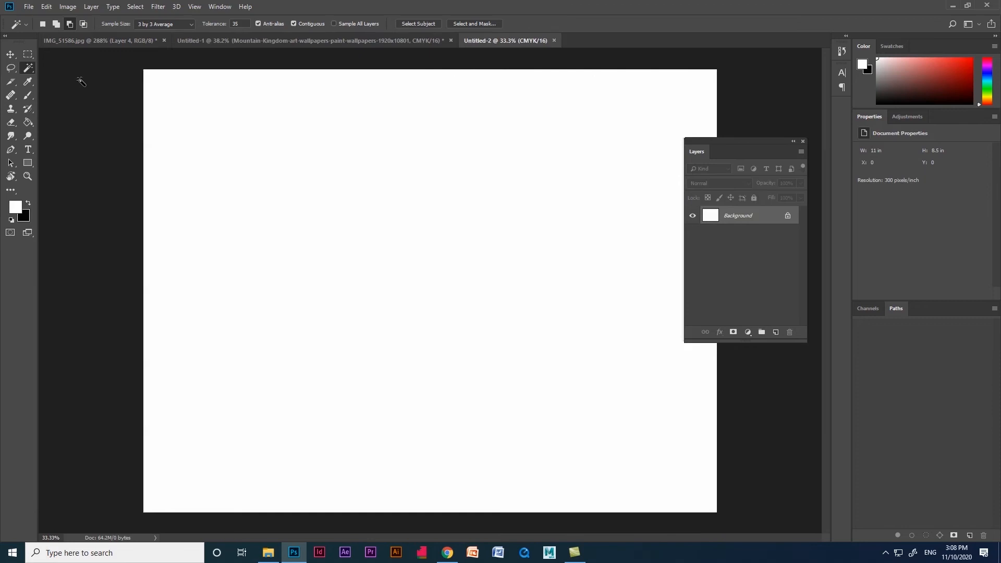
# - Copy the Mountain-Kingdom layer from Untitled-1 into the new Untitled-2 document with the Move tool
pyautogui.press('v')
pyautogui.click(366, 41)
pyautogui.moveTo(458, 234); pyautogui.dragTo(444, 304)
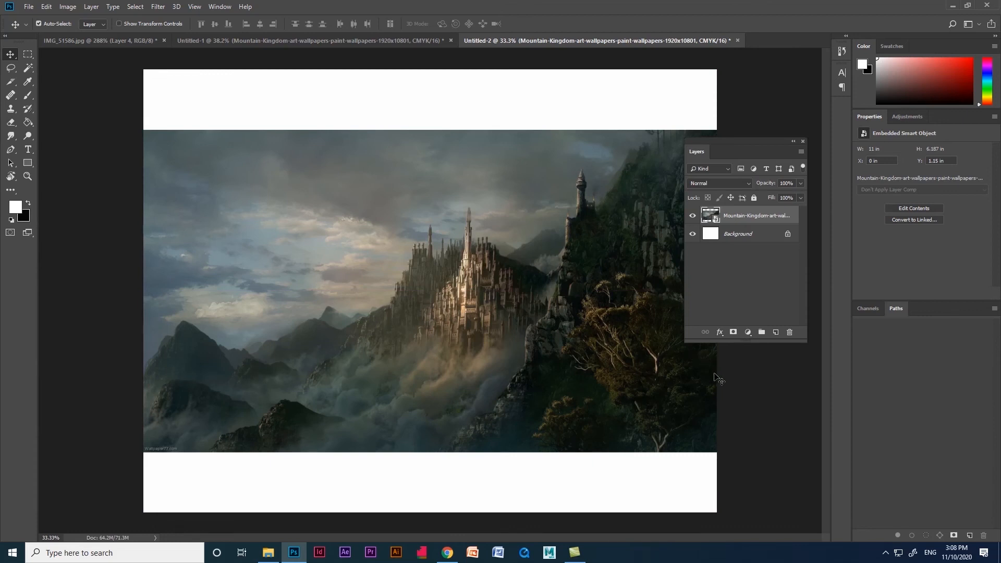
# - Place the wallhaven-lmjj6p image as an embedded smart object above the landscape, commit it and check the layer's visibility
pyautogui.click(29, 7)
pyautogui.click(77, 195)
pyautogui.click(673, 451)
pyautogui.press('Return')
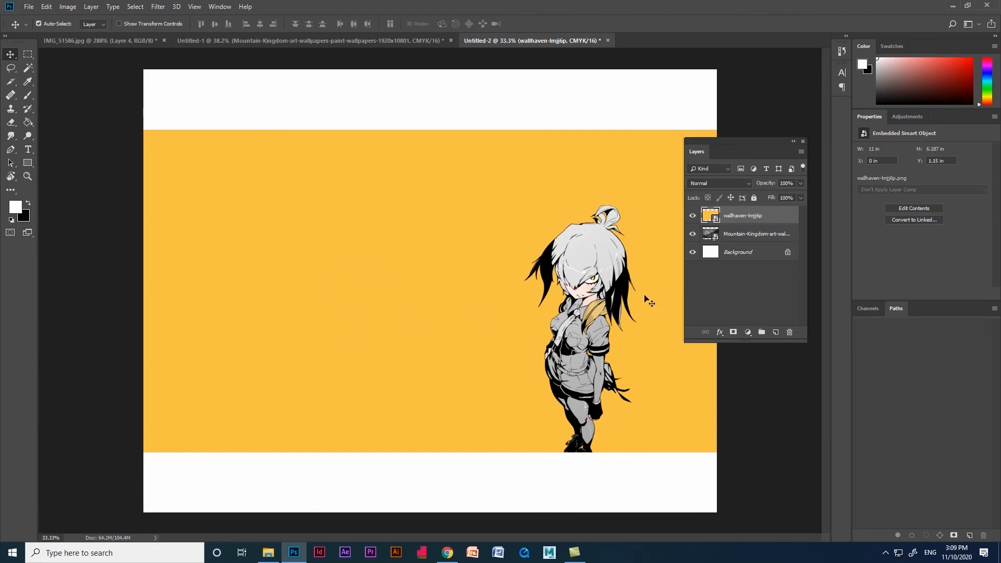
pyautogui.click(693, 216)
pyautogui.click(693, 217)
# - Select the orange background around the character with the Magic Wand and check the selection edges along the figure
pyautogui.rightClick(28, 68)
pyautogui.click(73, 78)
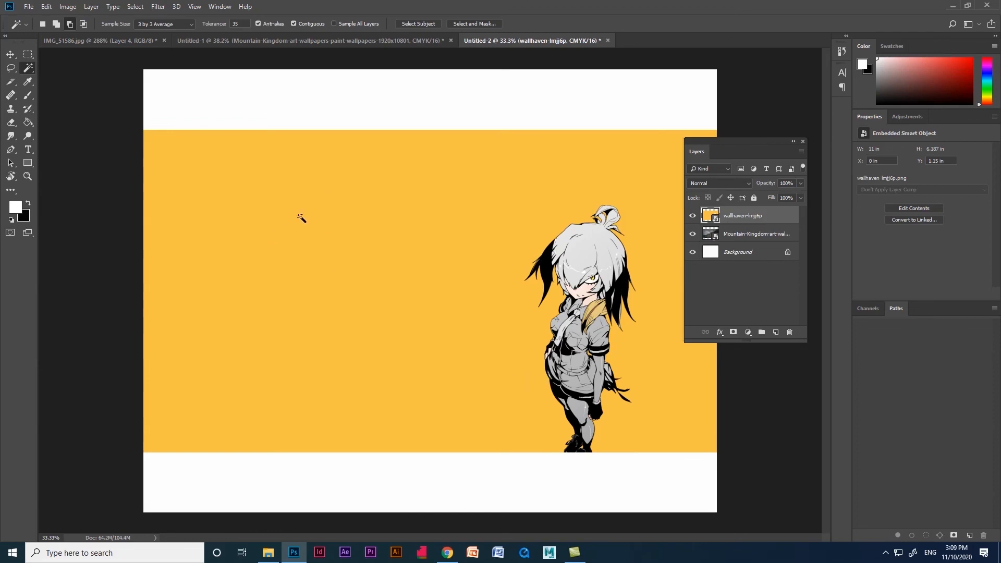
pyautogui.click(347, 313)
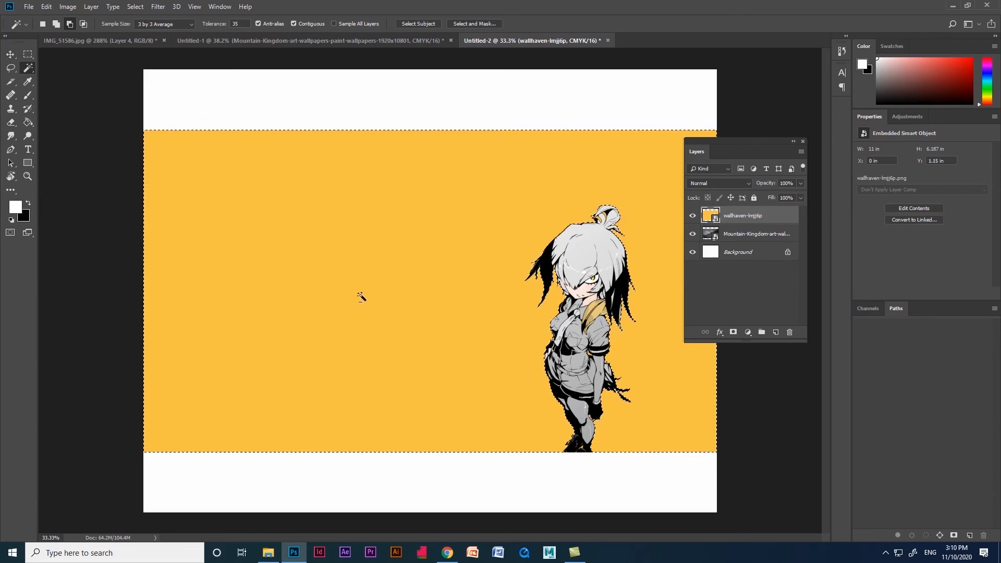
pyautogui.scroll(5, 580, 283)
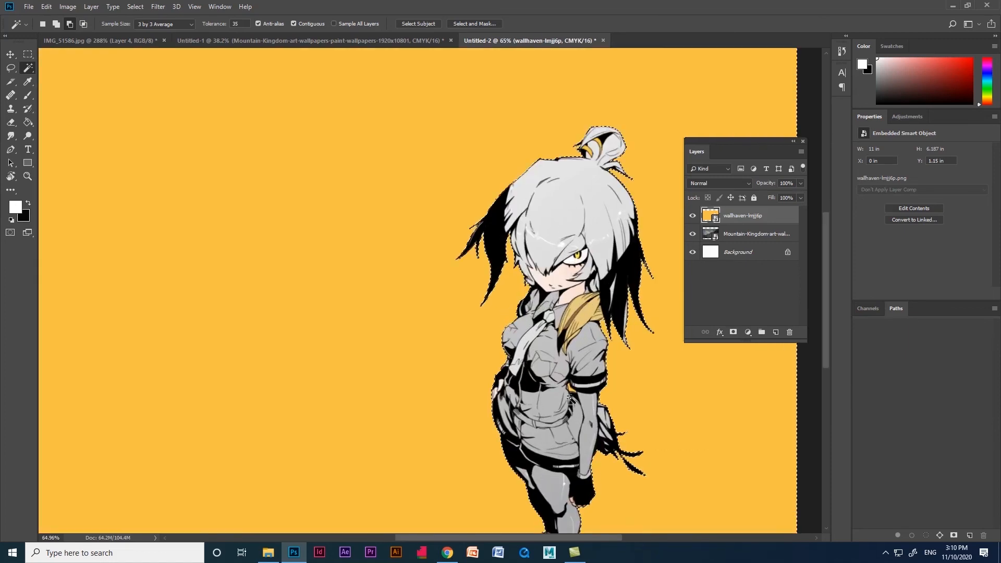
pyautogui.scroll(-5, 549, 362)
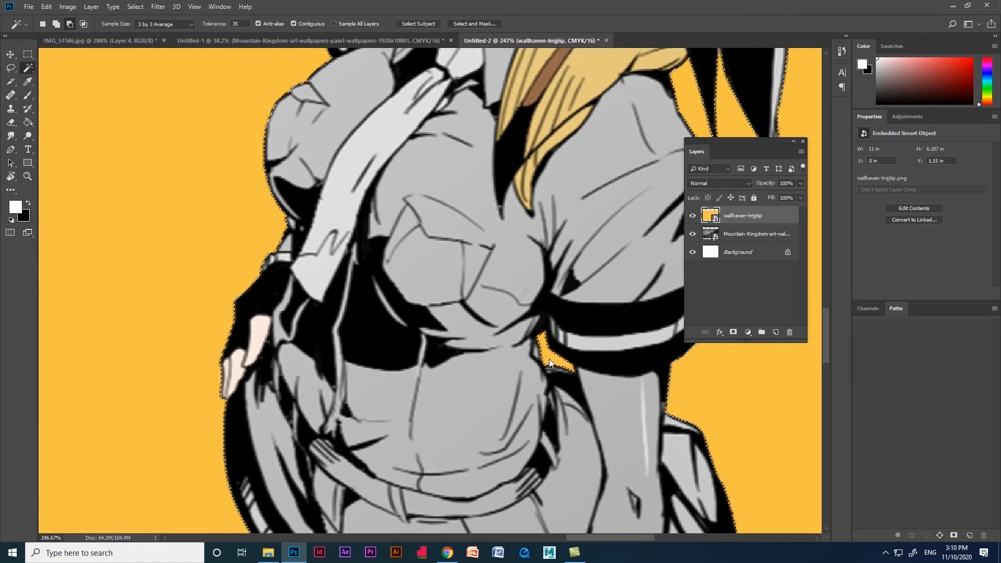
pyautogui.scroll(5, 485, 448)
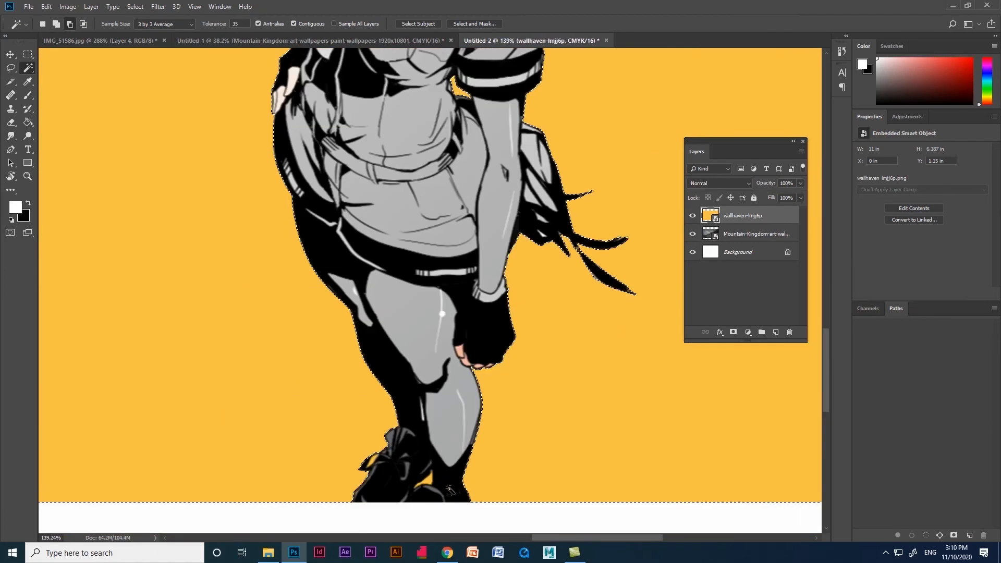
pyautogui.scroll(-5, 441, 466)
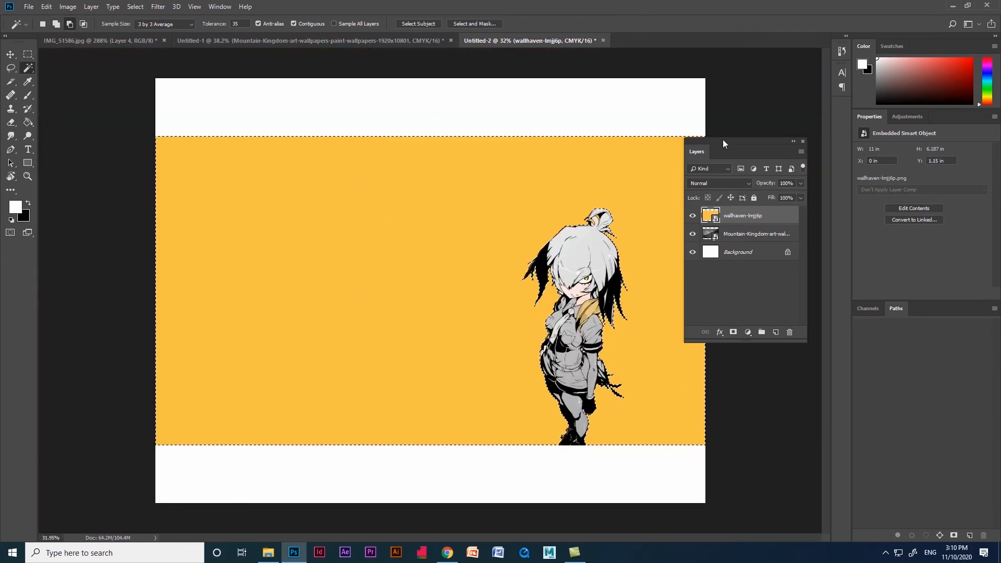
pyautogui.moveTo(724, 141); pyautogui.dragTo(750, 140)
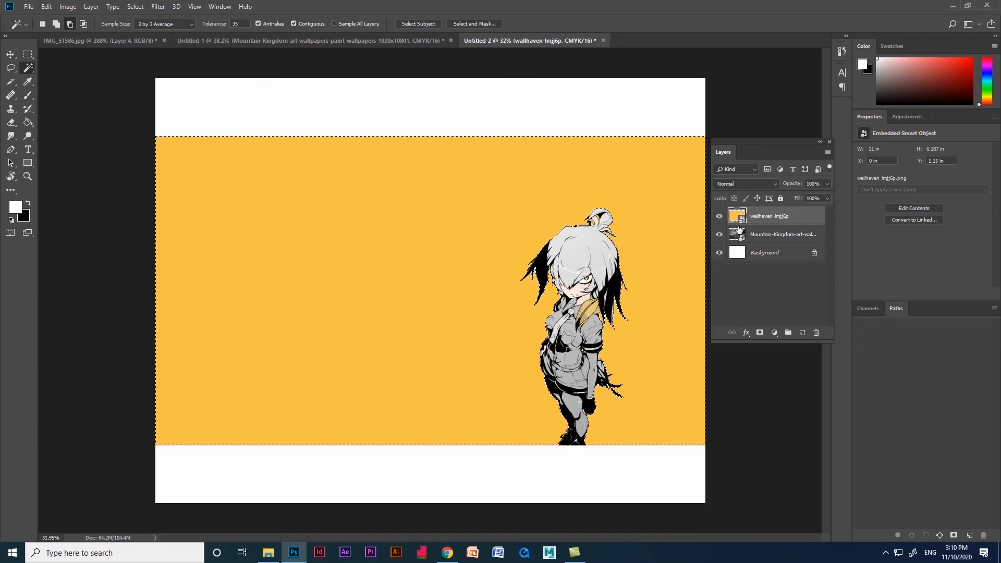
# - Rasterize the wallhaven-lmjj6p layer, delete its selected orange background, and undo these changes to restore the smart object
pyautogui.press('Delete')
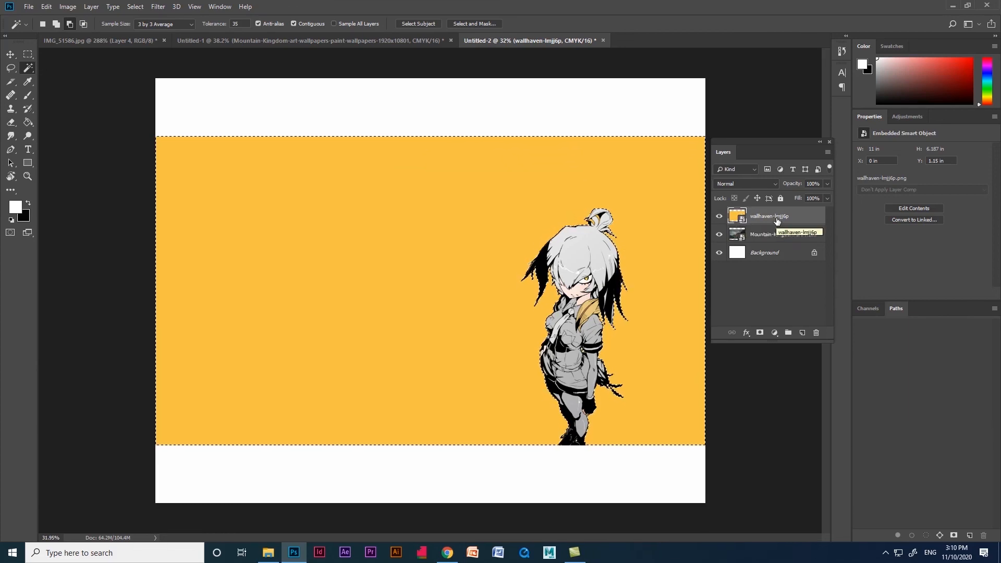
pyautogui.rightClick(774, 218)
pyautogui.click(804, 286)
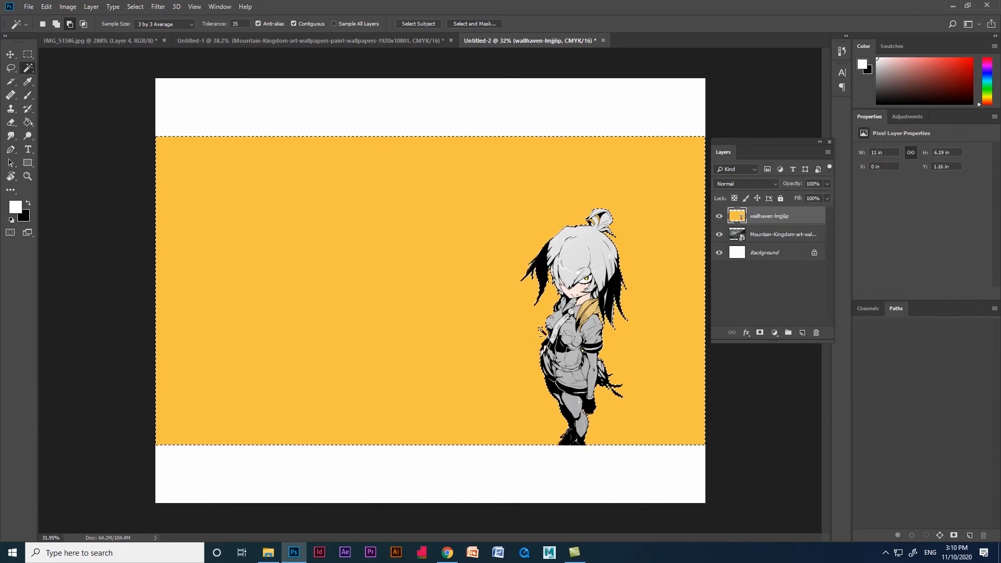
pyautogui.press('Delete')
pyautogui.hotkey('ctrl', 'z')
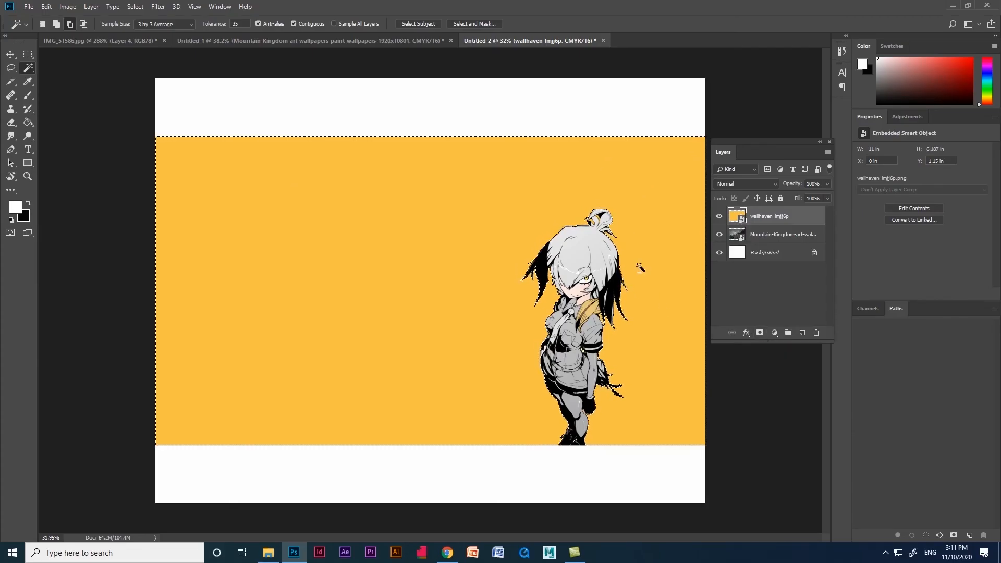
# - Create a layer mask on wallhaven-lmjj6p from the background selection and invert the mask to isolate the character
pyautogui.click(760, 333)
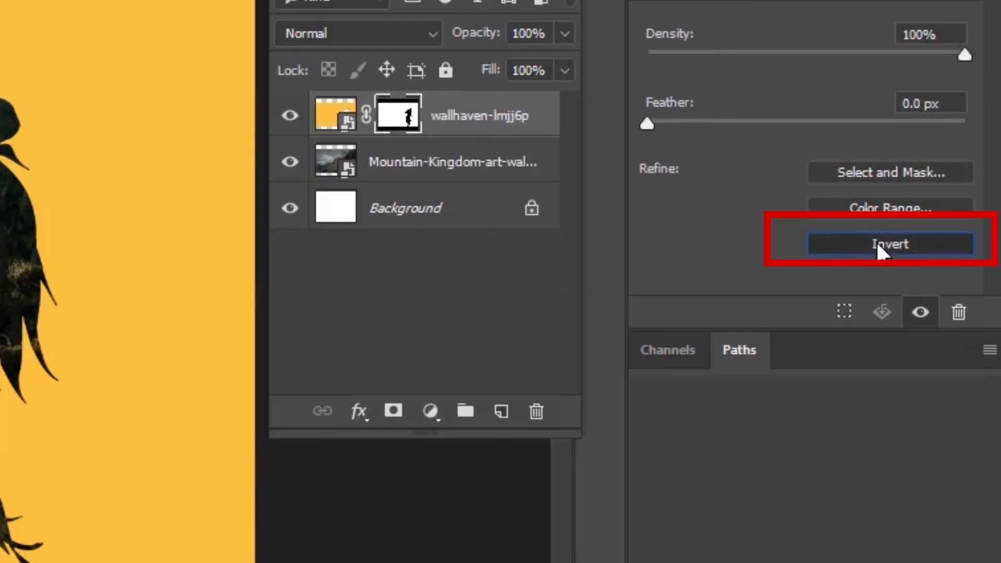
pyautogui.click(949, 267)
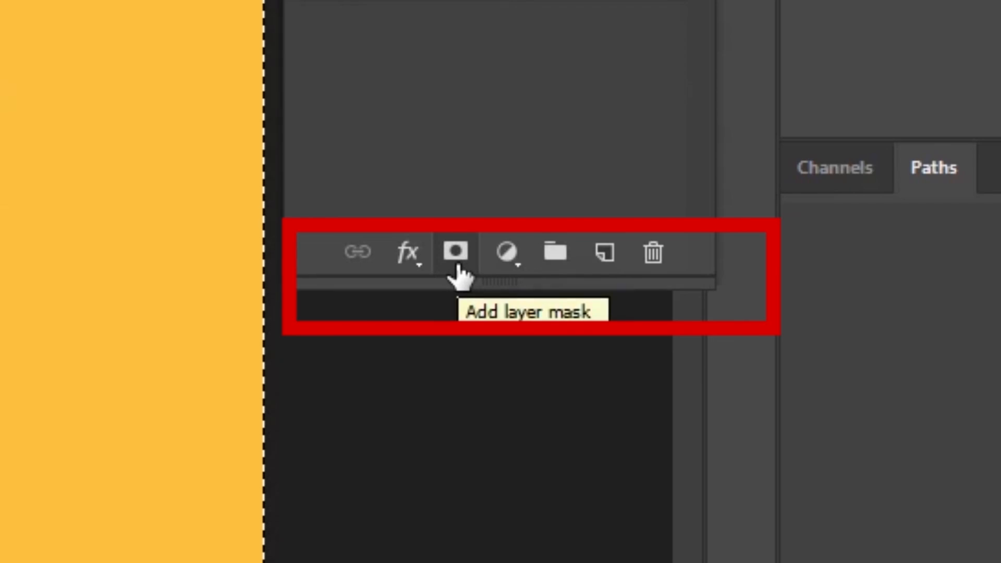
# - Add the layer mask to wallhaven-lmjj6p again and activate the Magic Wand in preparation for Select and Mask
pyautogui.click(458, 264)
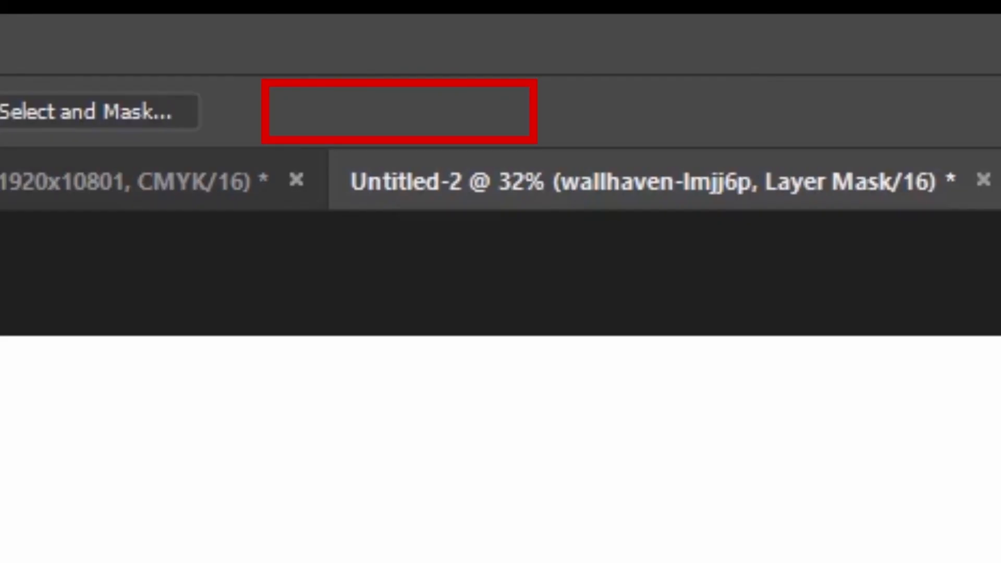
pyautogui.press('w')
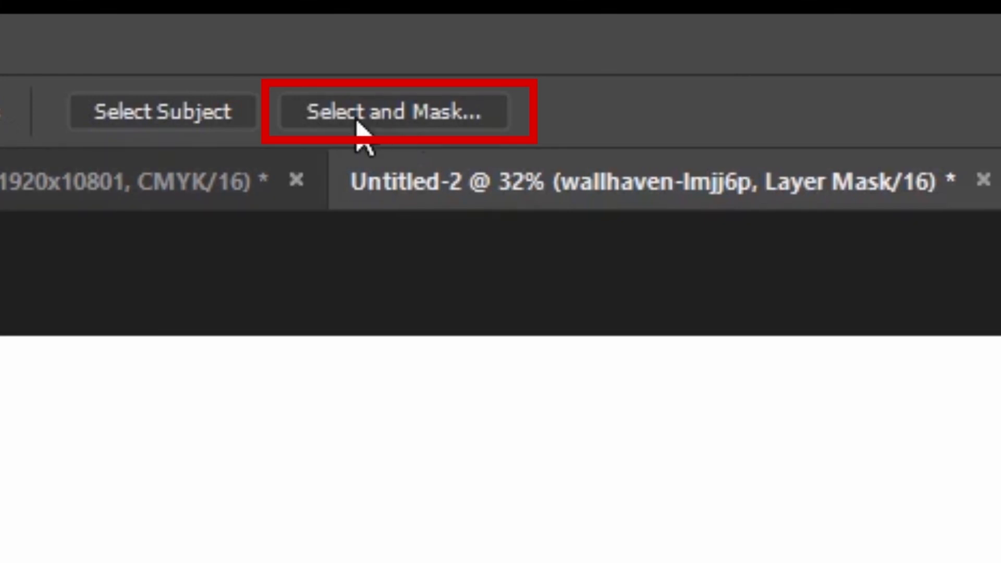